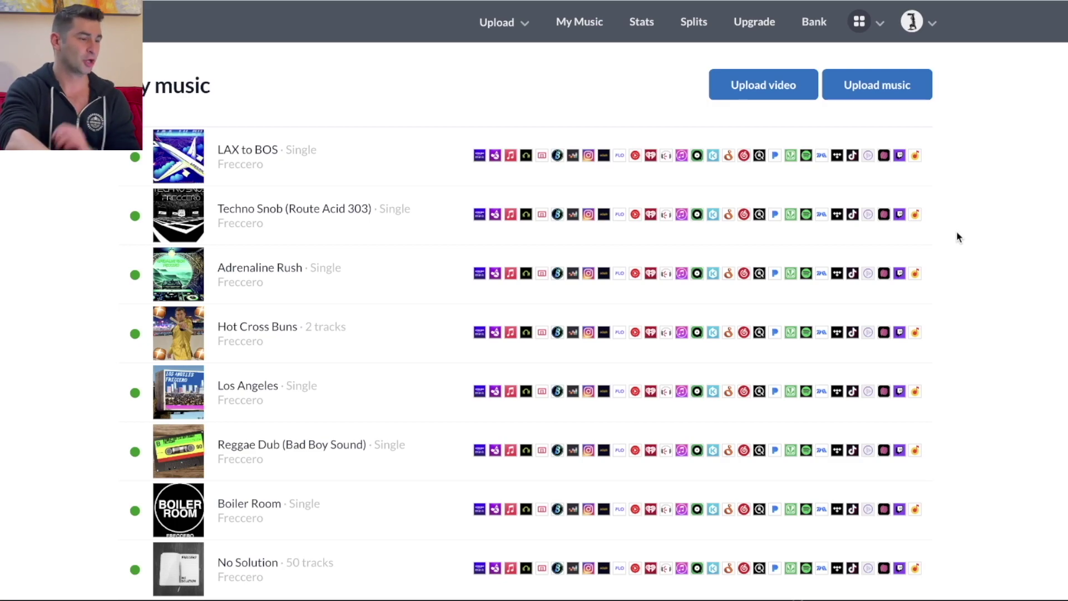
Open the plan page comparing Musician ($19.99/year), Musician Plus ($35.99/year) and Ultimate ($79.99/year)
left_click(745, 22)
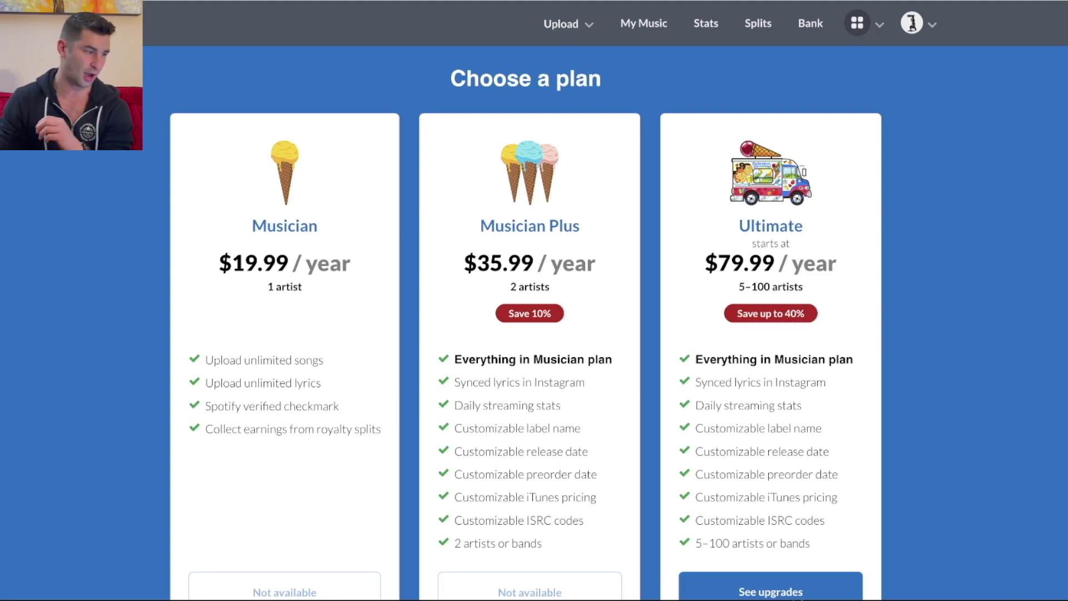
scroll(1037, 236, "down", 1)
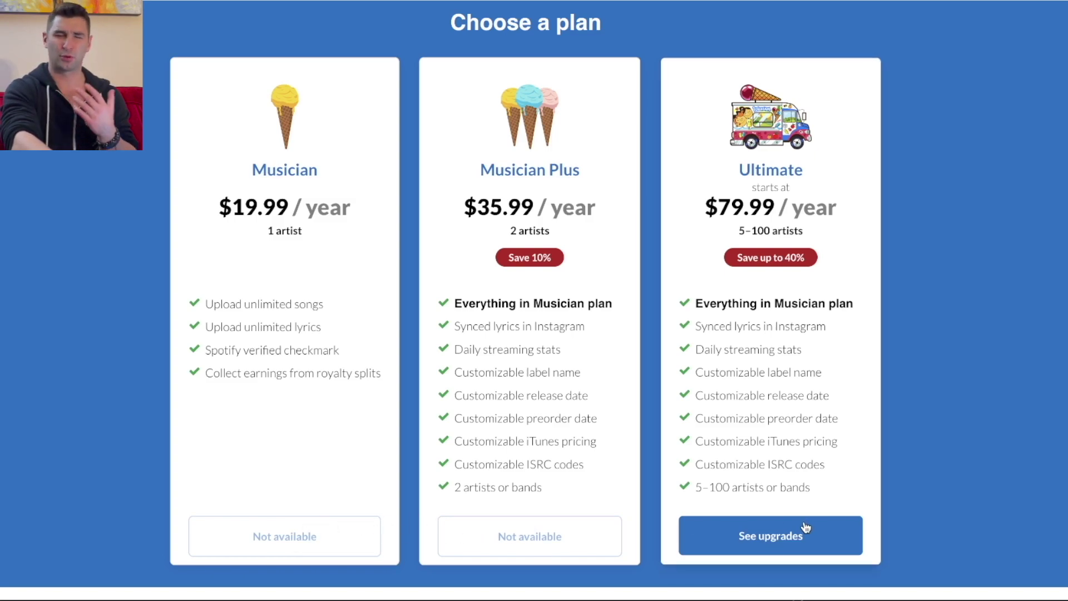
scroll(676, 536, "down", 1)
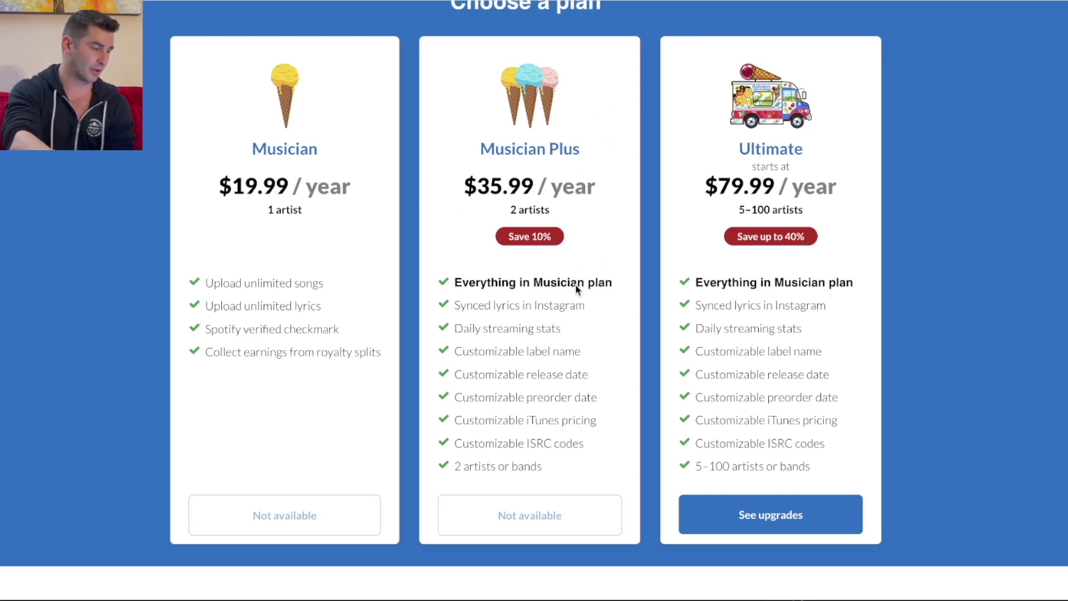
left_click_drag(451, 353, 583, 352)
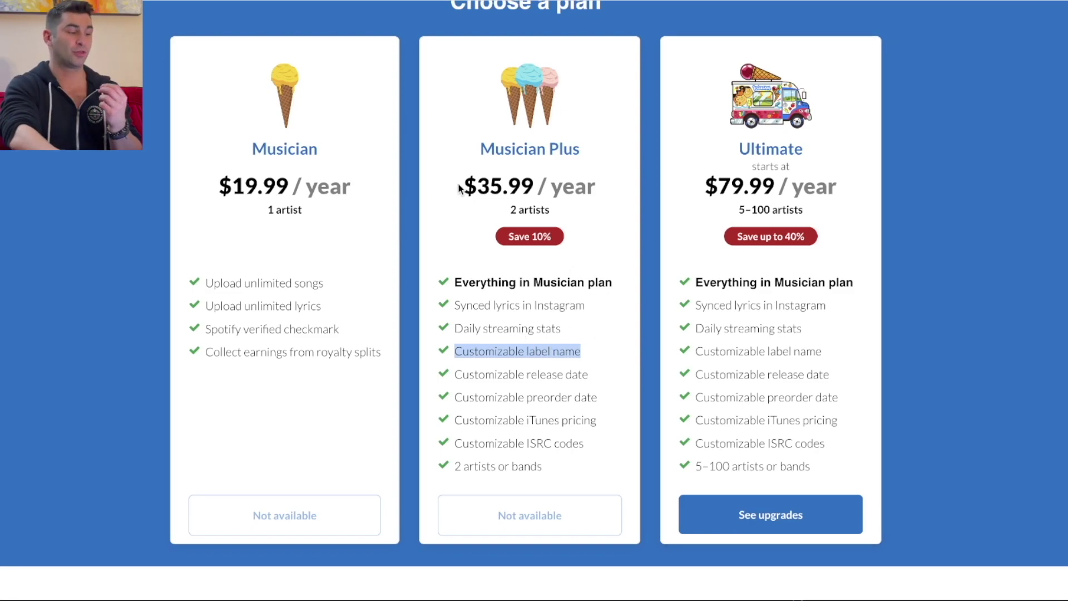
left_click_drag(466, 185, 603, 200)
left_click(602, 205)
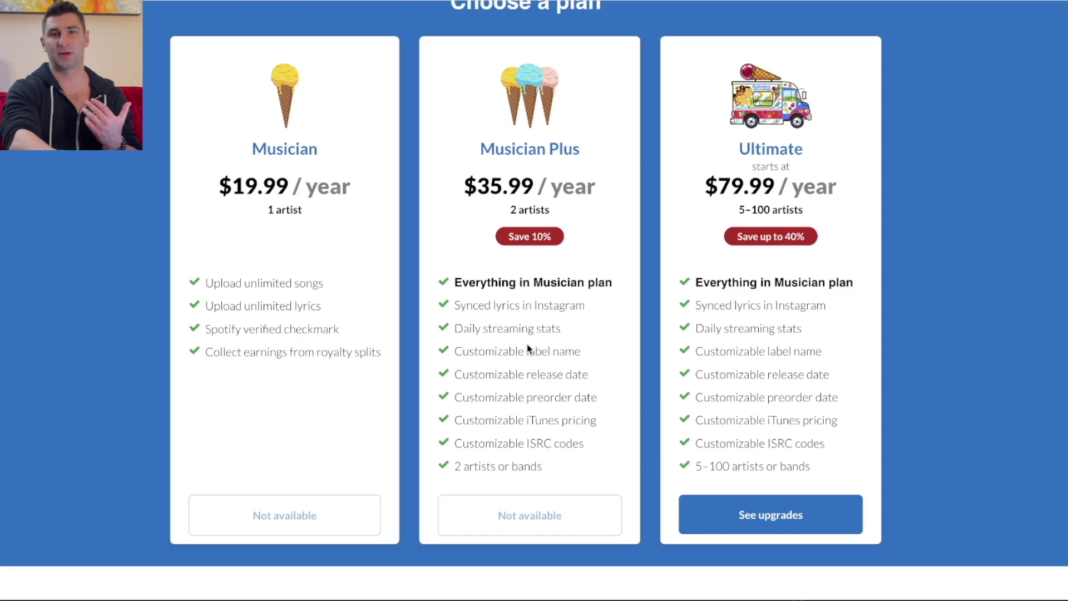
scroll(551, 323, "up", 2)
Go to My Music and browse the release list, from LAX to BOS down and back up
left_click(620, 24)
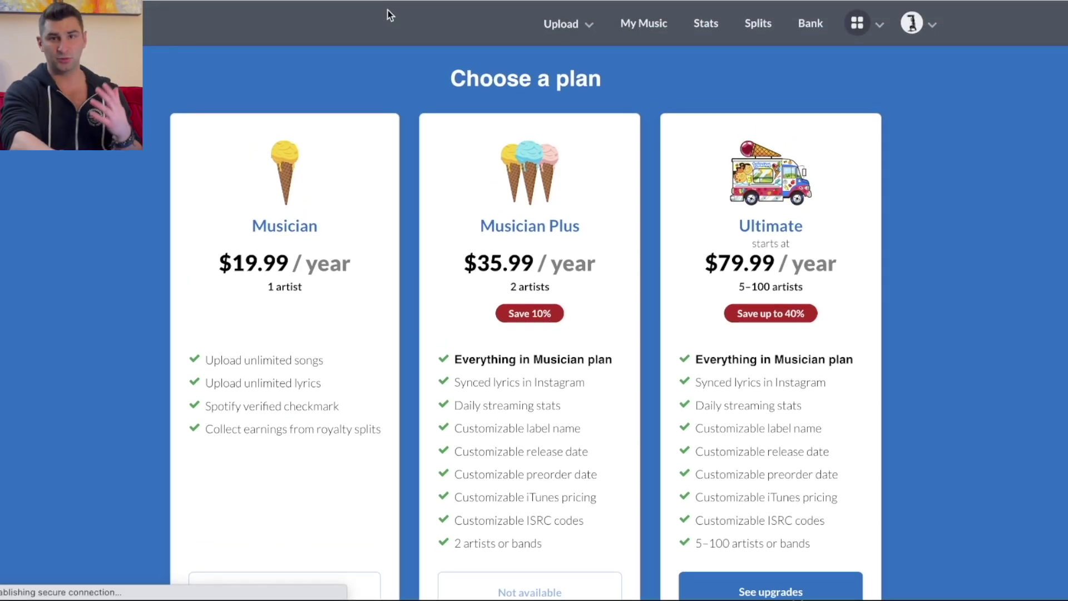
scroll(88, 288, "down", 15)
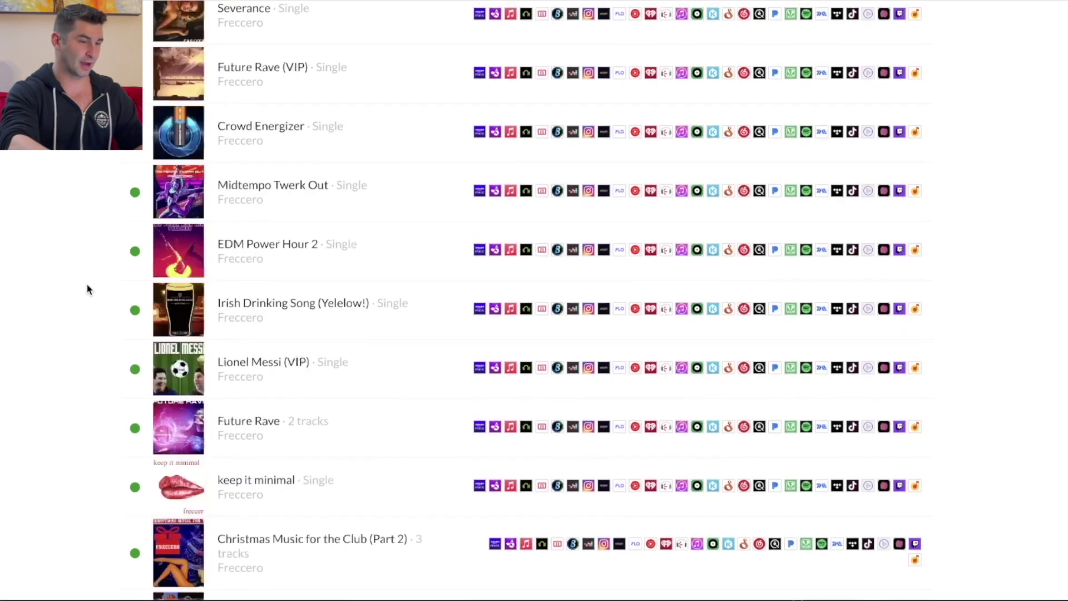
scroll(86, 288, "down", 20)
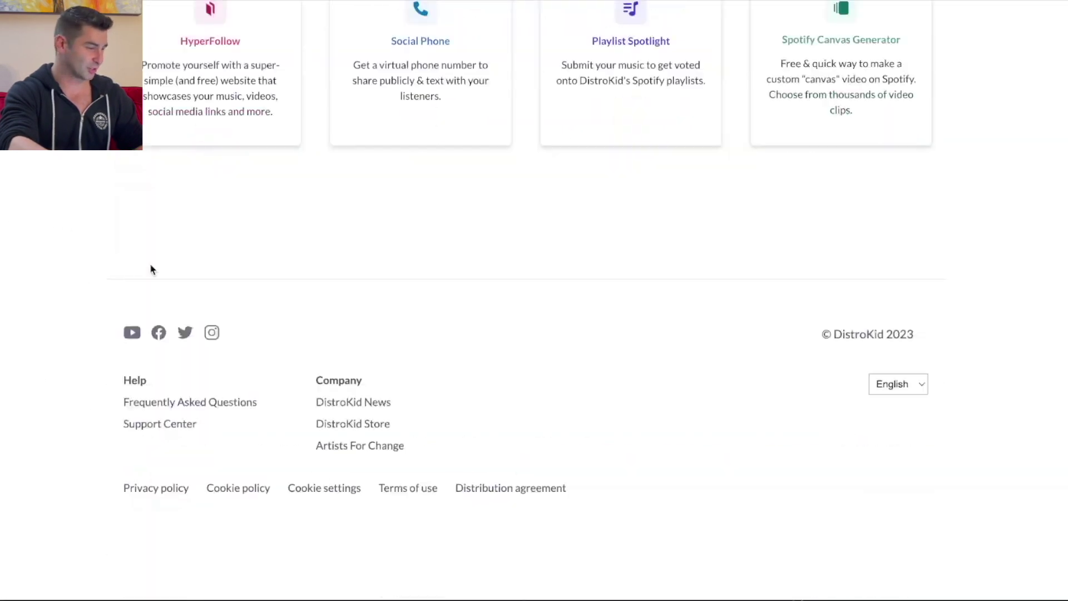
scroll(88, 303, "up", 7)
scroll(83, 307, "up", 1)
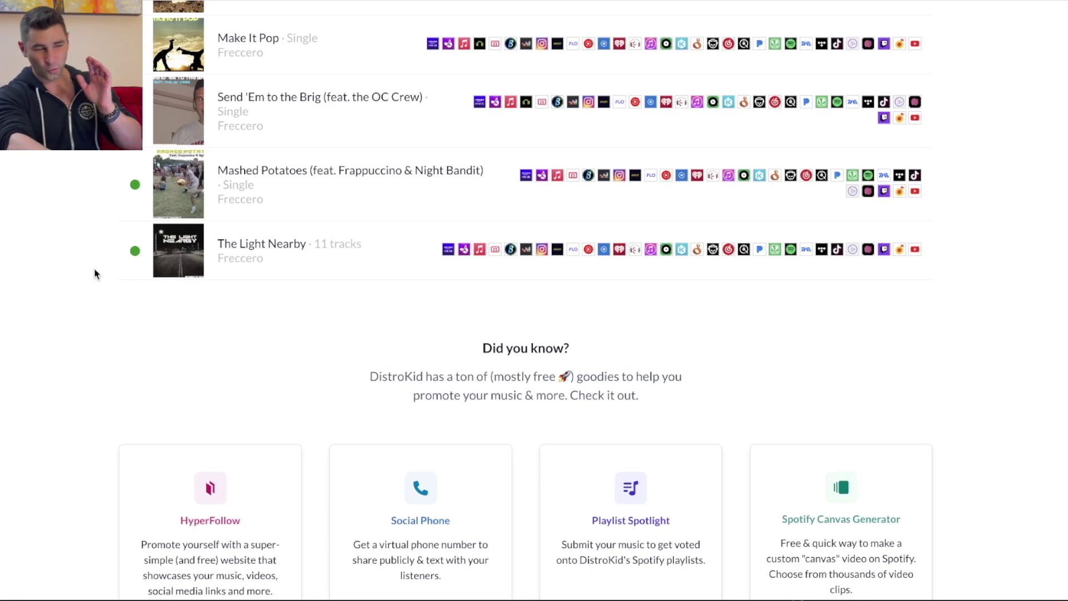
scroll(95, 274, "up", 20)
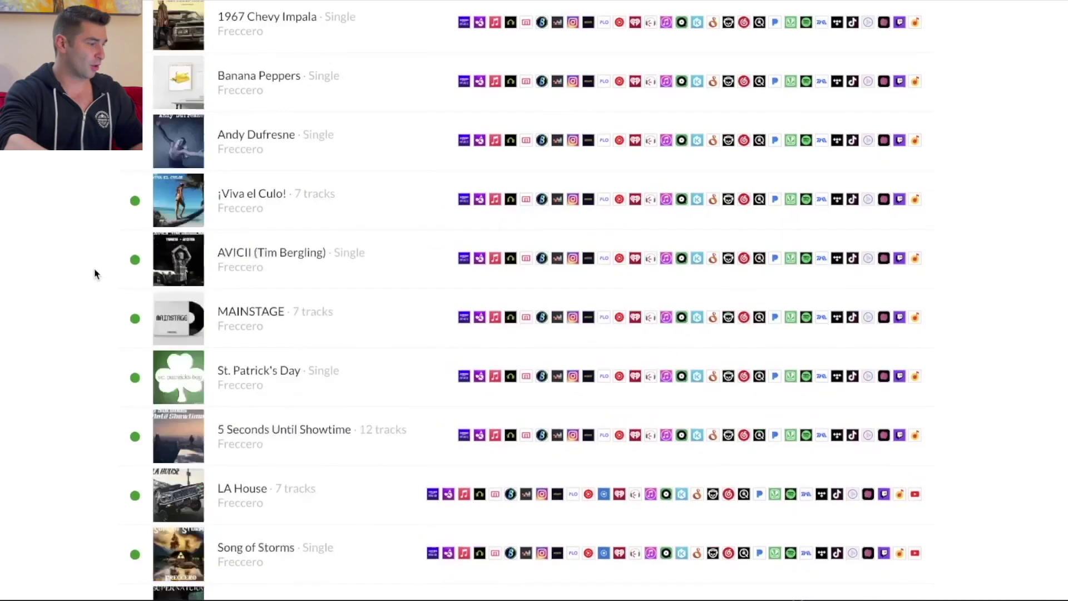
scroll(94, 274, "up", 5)
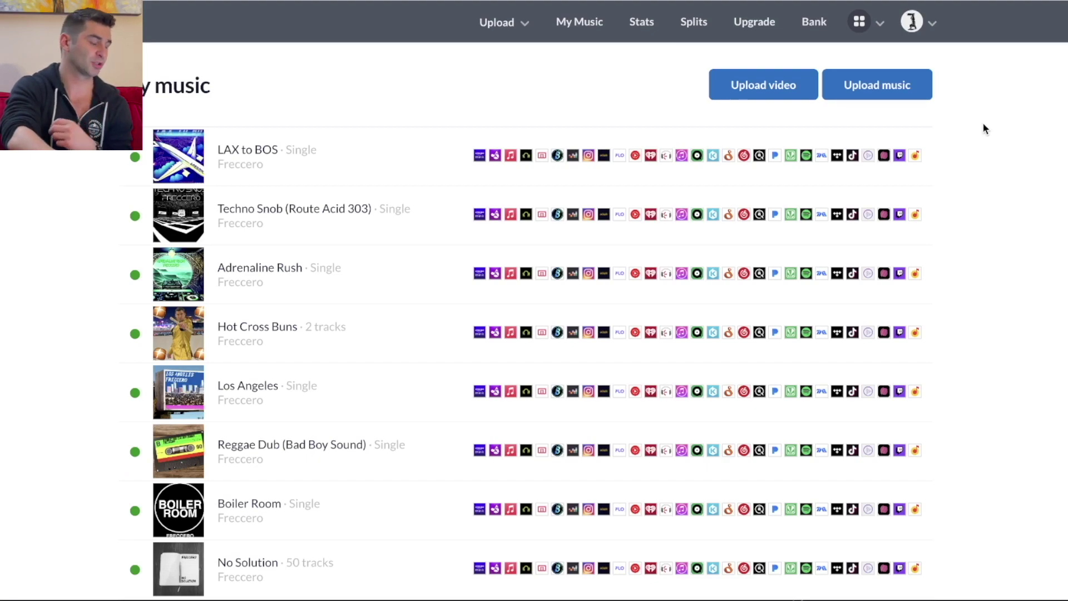
Start a new music upload and review its store, song count and release history fields
left_click(881, 87)
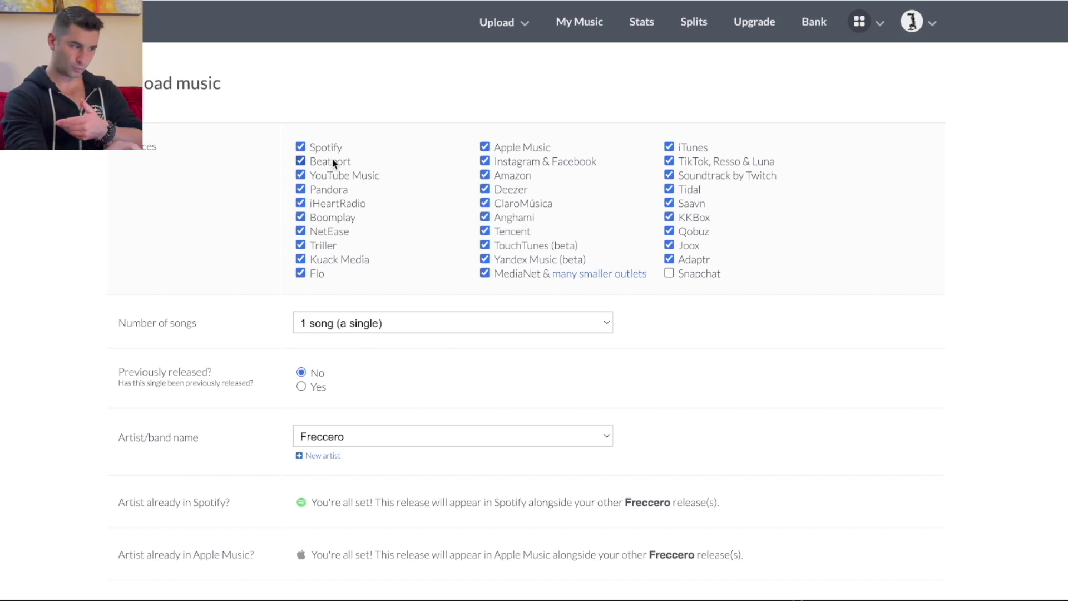
scroll(50, 228, "down", 2)
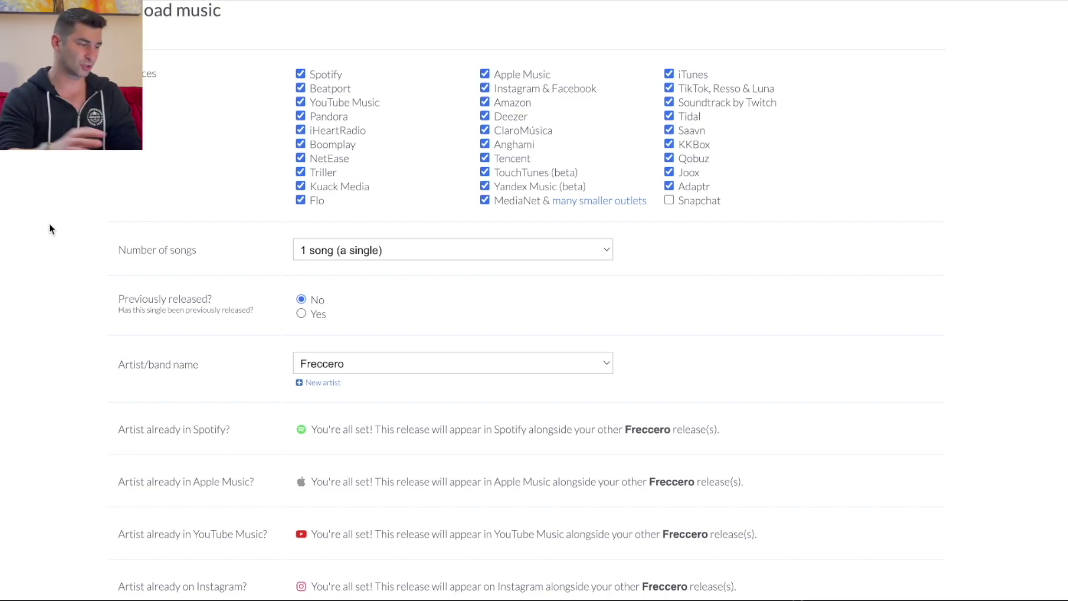
scroll(50, 229, "down", 1)
scroll(49, 229, "down", 1)
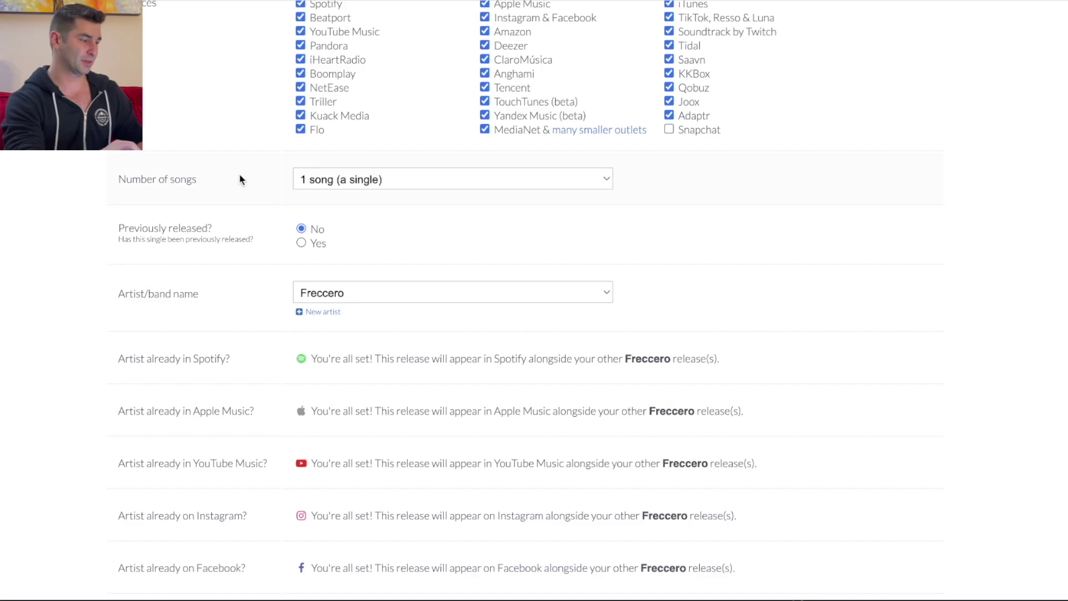
left_click(323, 185)
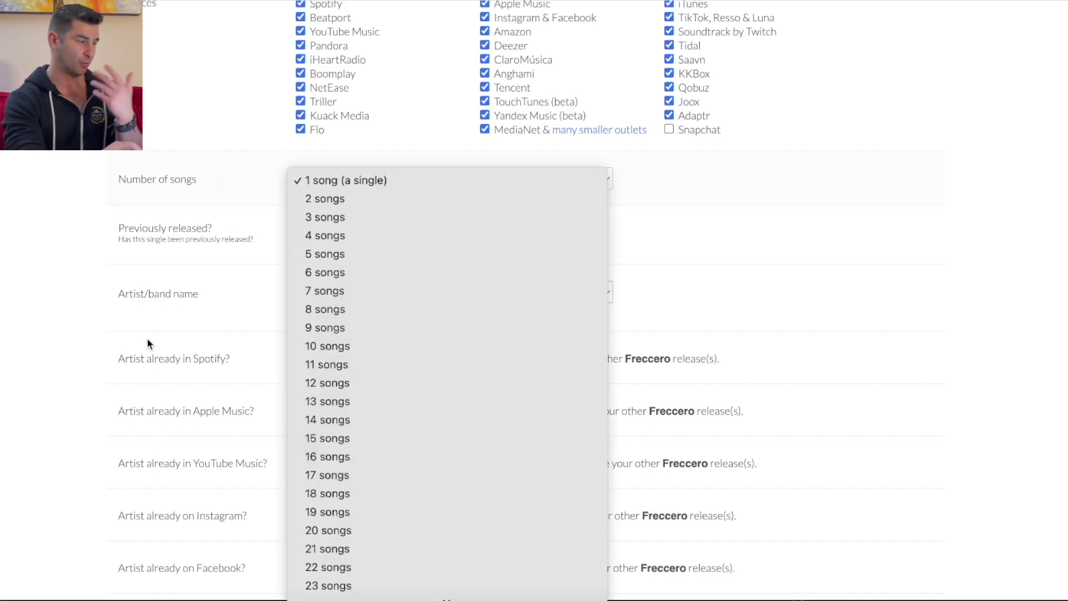
left_click(49, 294)
scroll(57, 257, "down", 2)
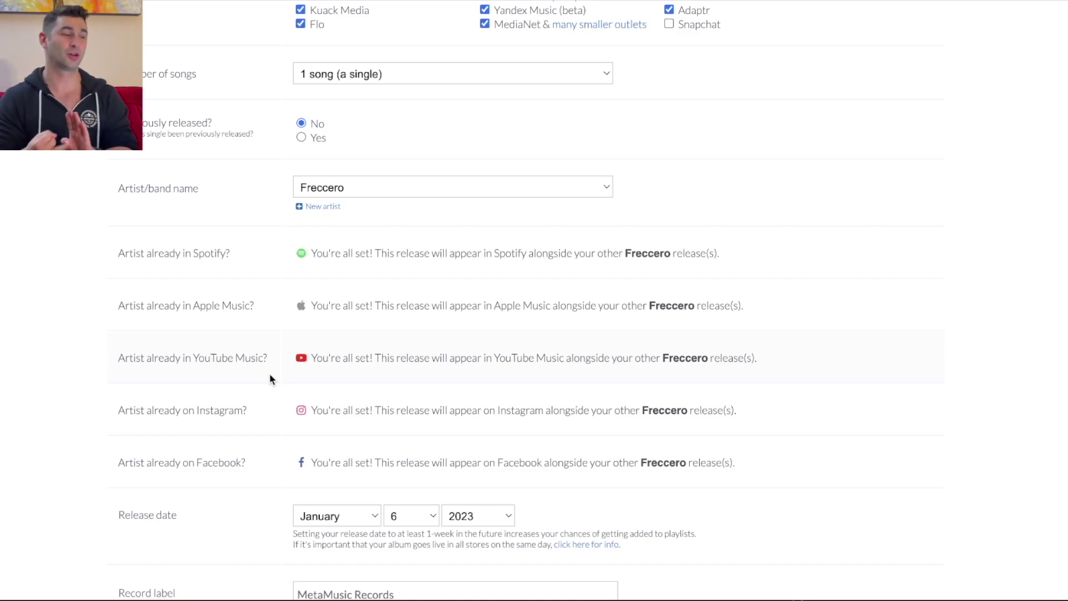
scroll(269, 375, "down", 8)
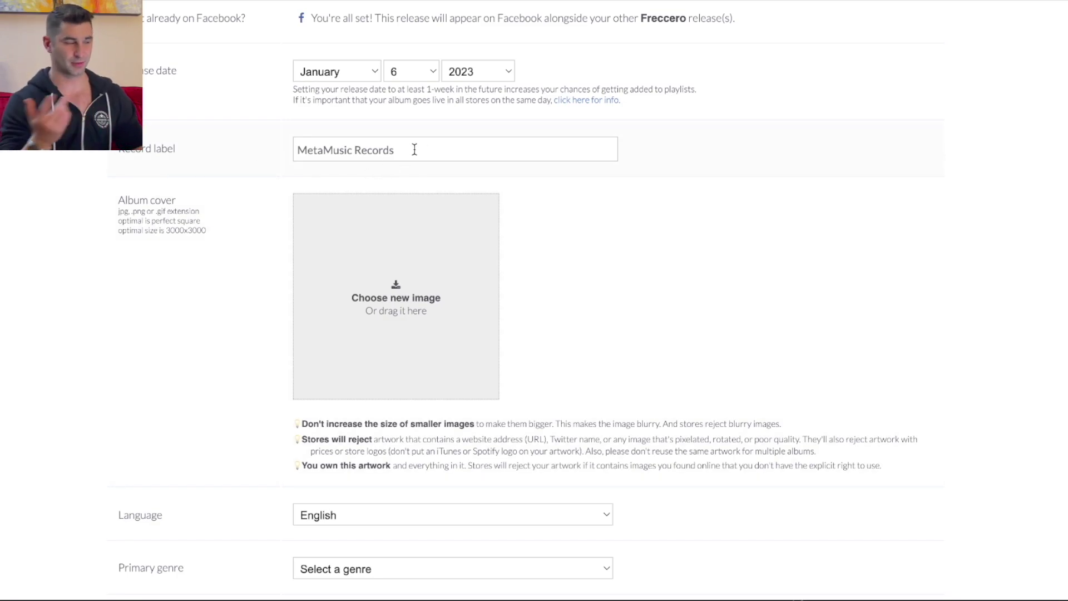
scroll(317, 250, "down", 2)
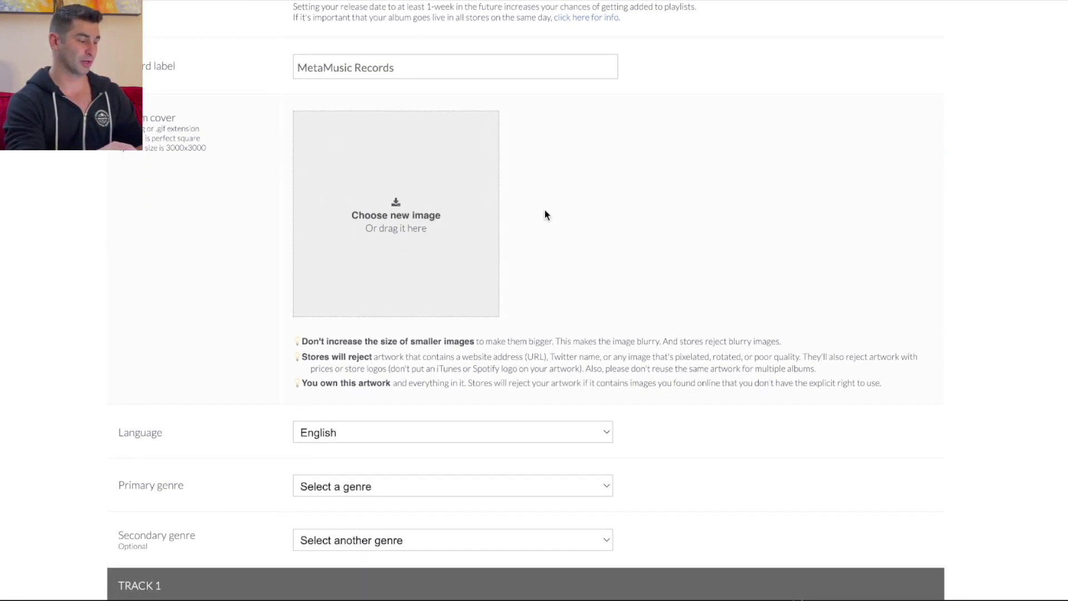
scroll(403, 368, "down", 10)
scroll(430, 300, "up", 2)
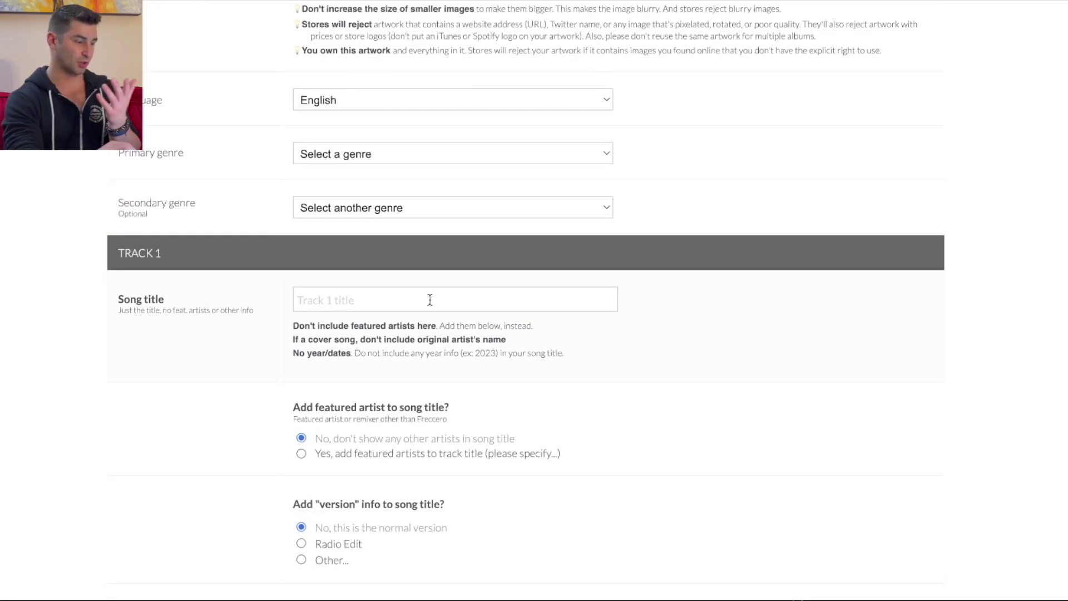
scroll(429, 299, "down", 9)
scroll(295, 330, "up", 5)
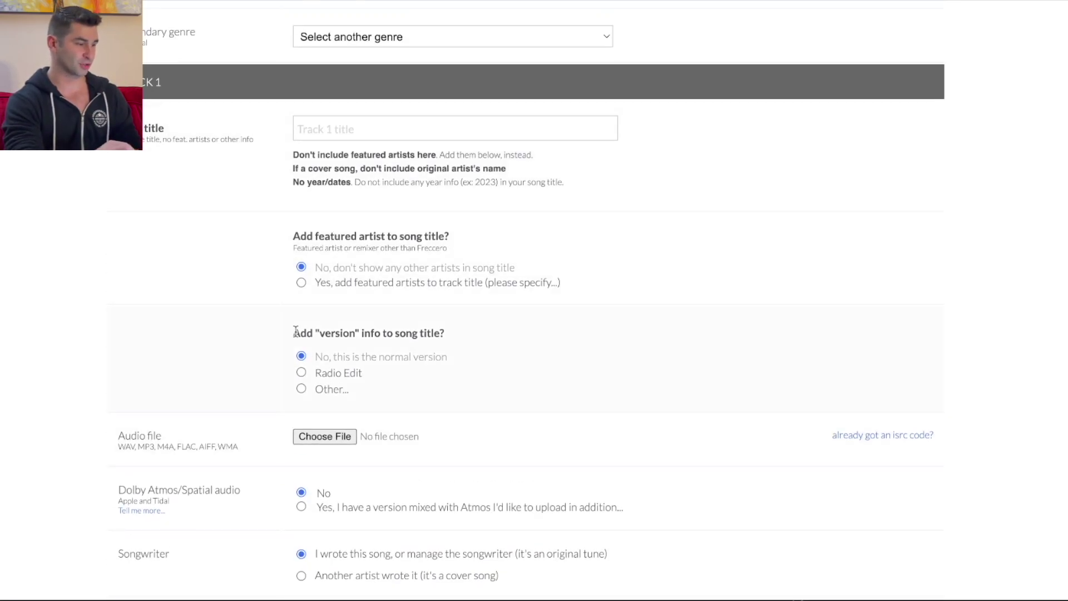
scroll(539, 292, "down", 1)
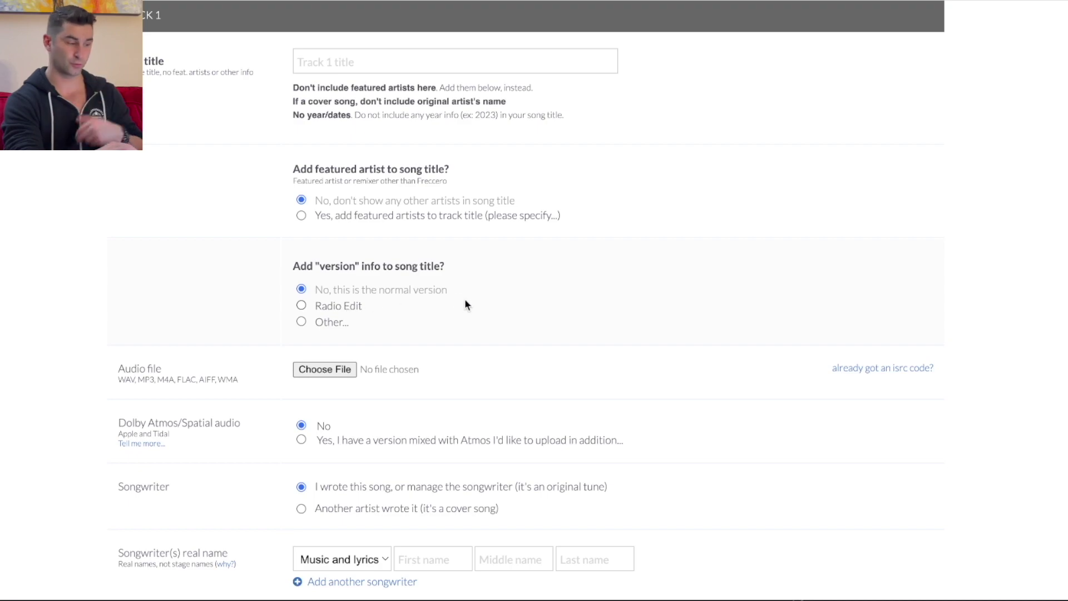
scroll(467, 304, "down", 2)
scroll(466, 304, "down", 1)
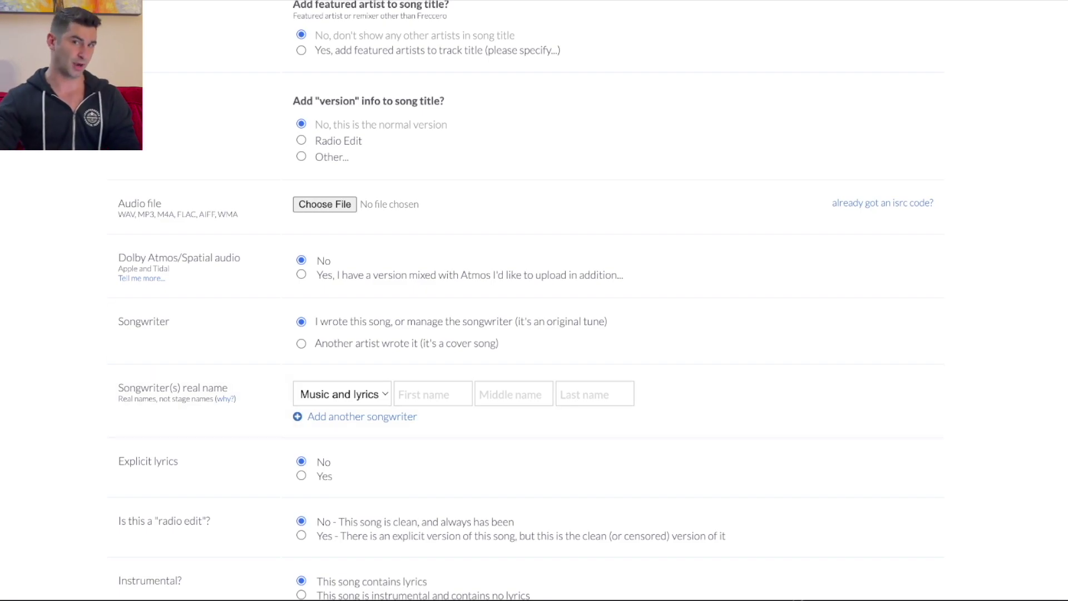
scroll(1010, 253, "down", 4)
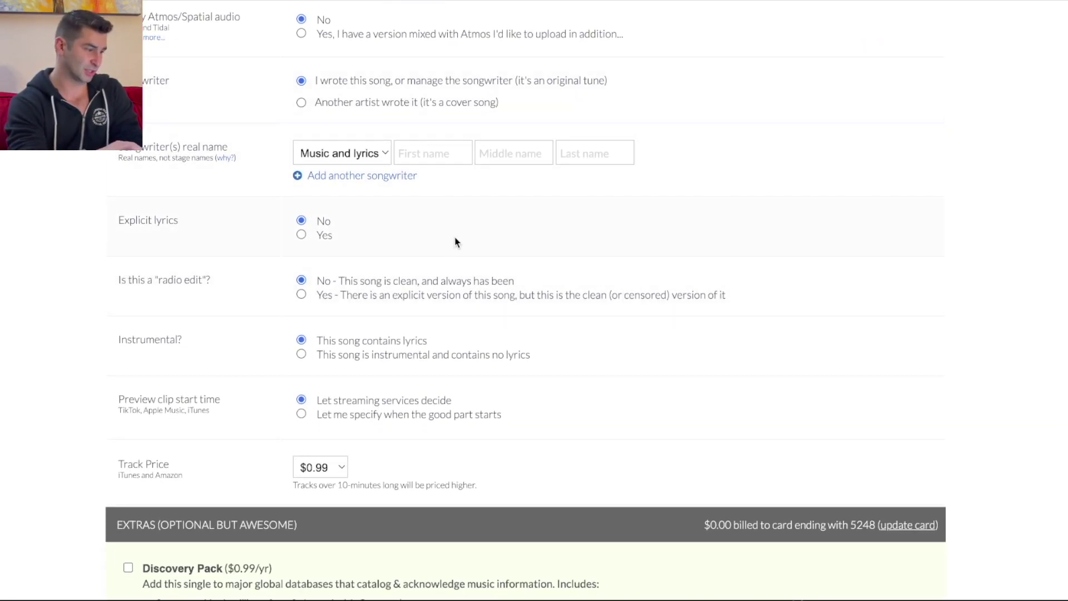
scroll(453, 239, "down", 1)
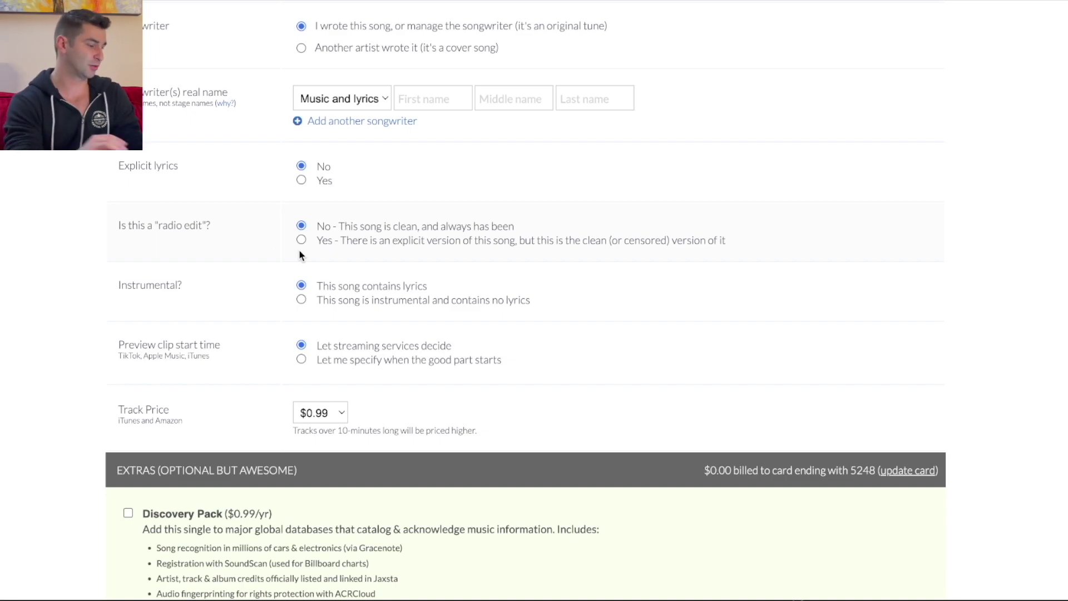
scroll(64, 253, "down", 7)
scroll(64, 254, "down", 1)
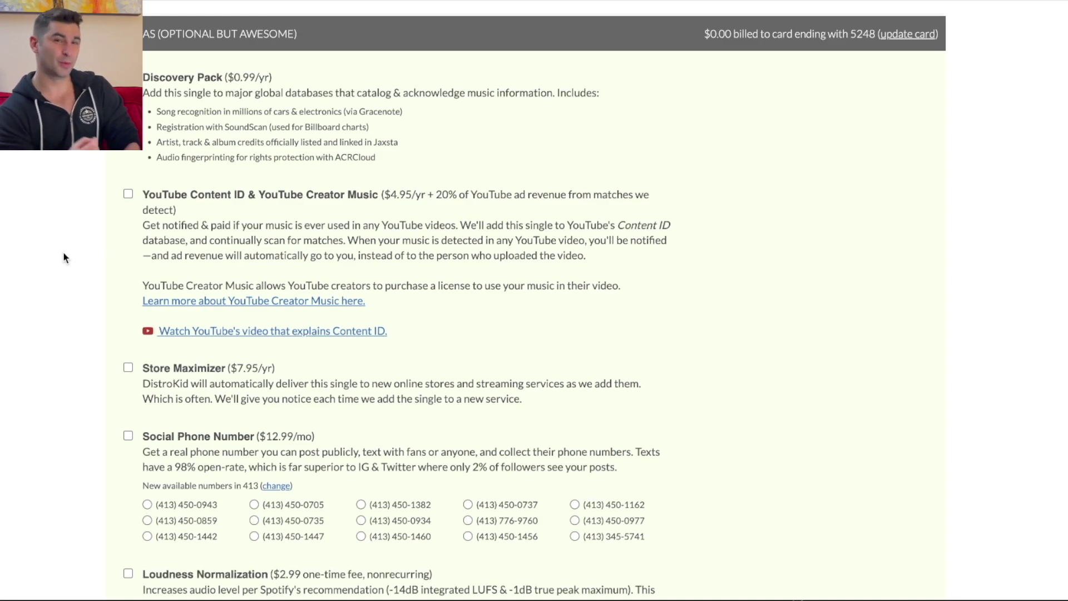
scroll(64, 256, "down", 3)
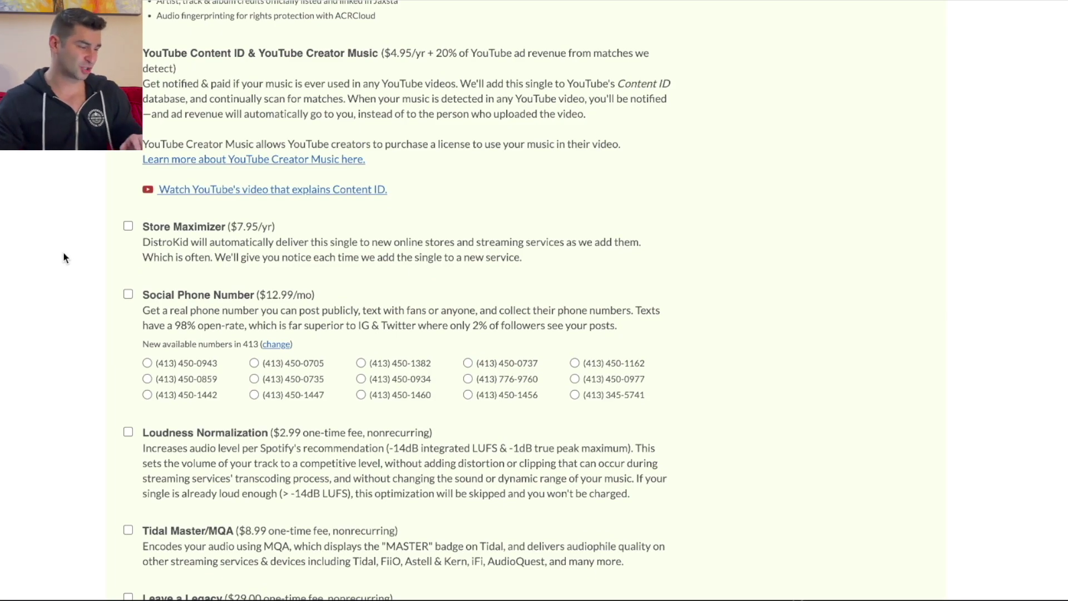
scroll(64, 257, "down", 3)
scroll(63, 258, "up", 1)
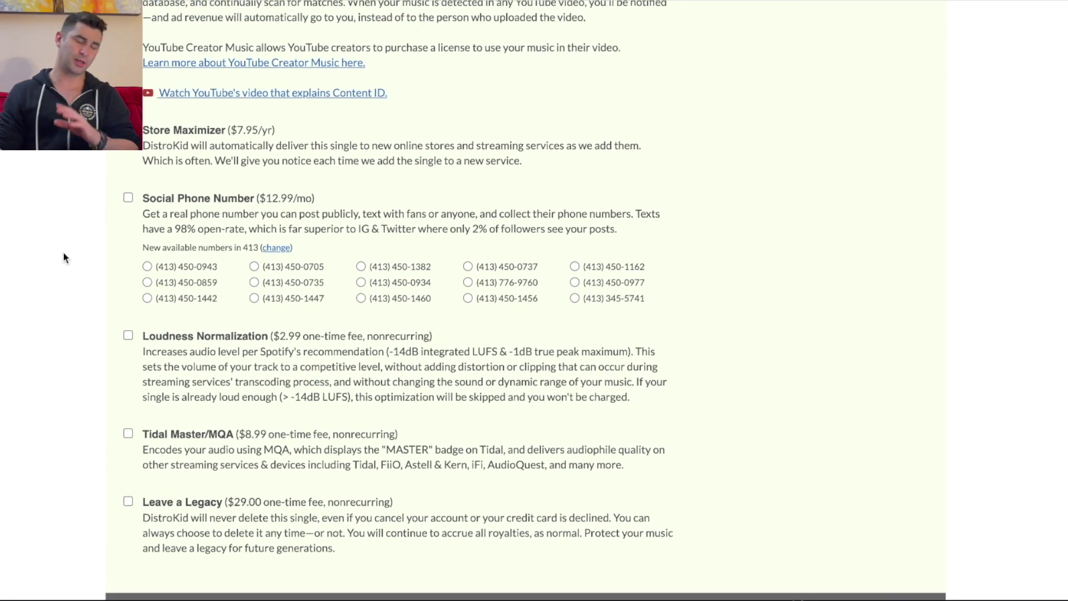
scroll(64, 258, "down", 4)
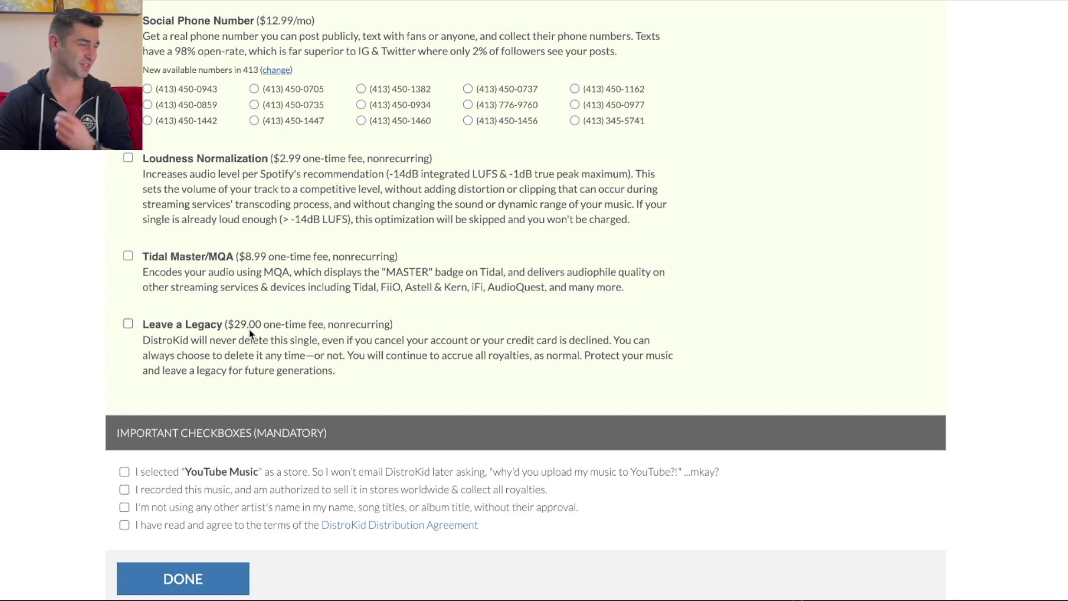
scroll(249, 332, "up", 2)
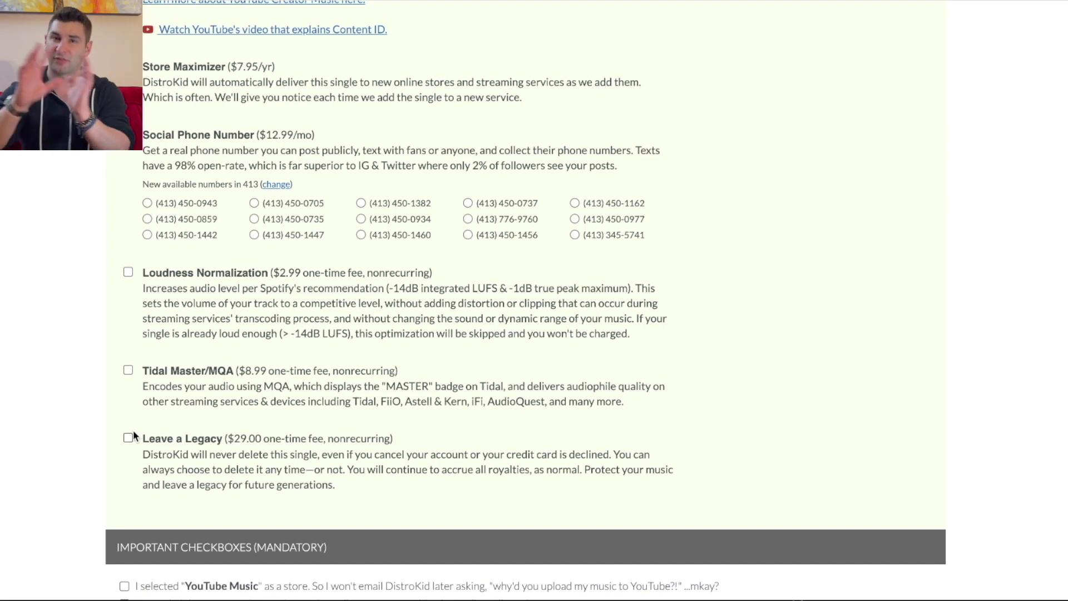
scroll(132, 430, "up", 1)
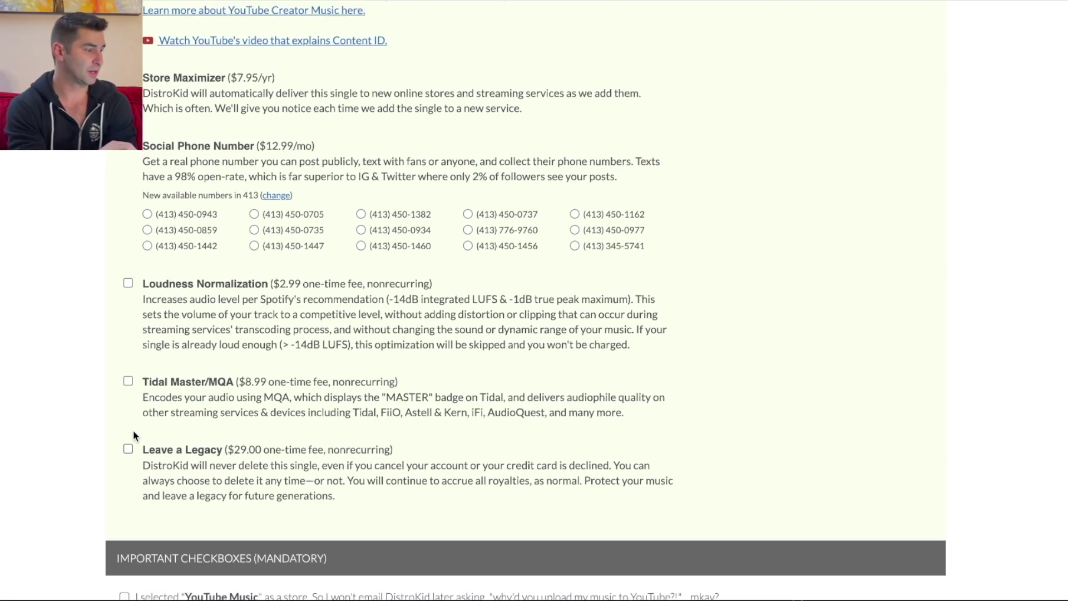
scroll(41, 375, "up", 1)
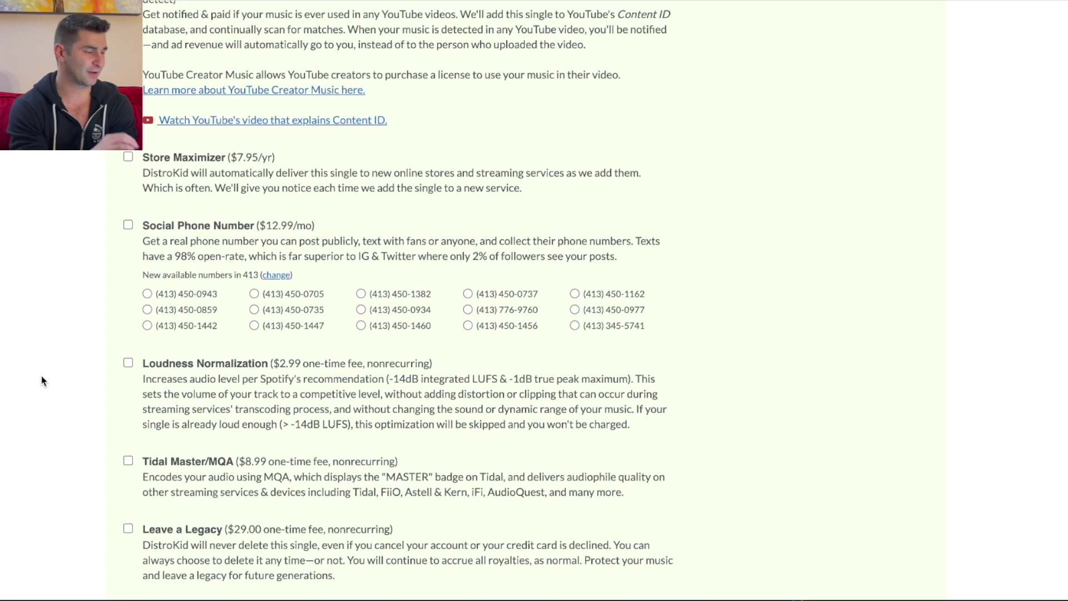
scroll(42, 375, "up", 1)
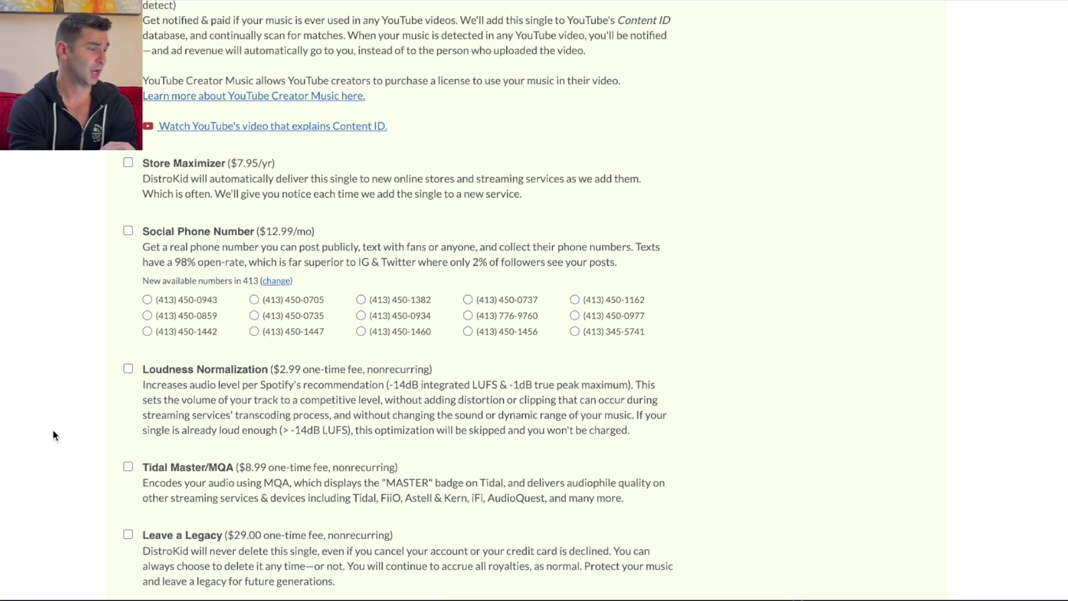
scroll(53, 434, "up", 3)
scroll(102, 362, "up", 1)
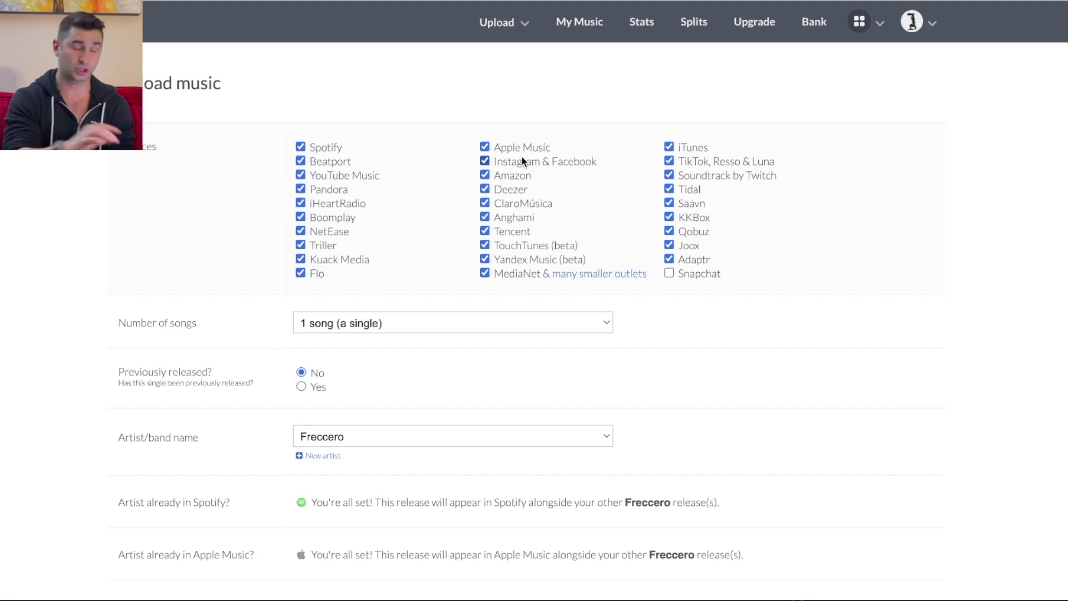
scroll(522, 157, "down", 20)
scroll(128, 152, "up", 9)
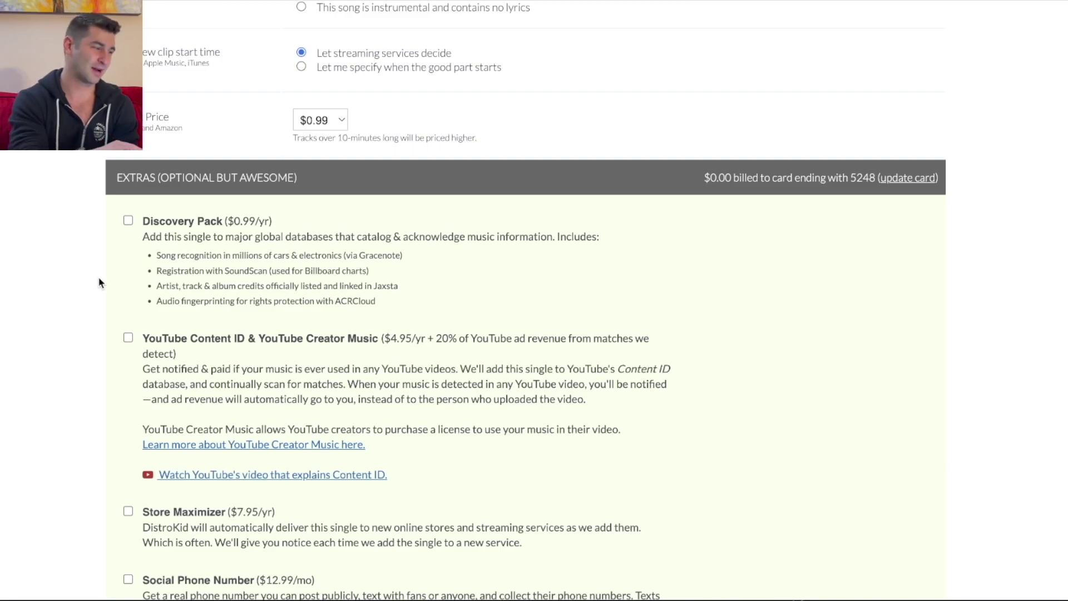
scroll(95, 282, "down", 15)
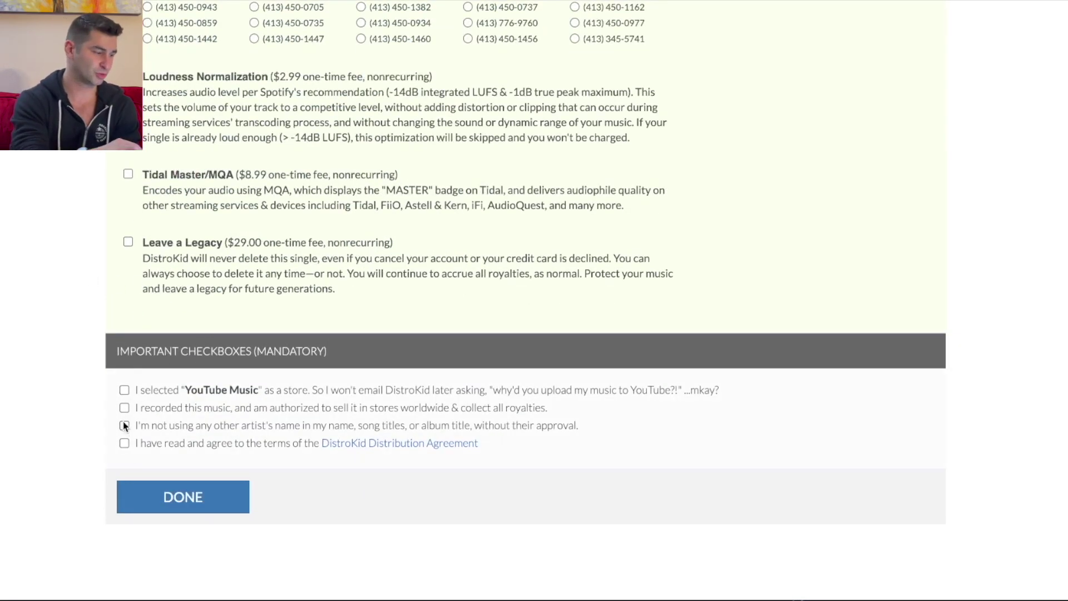
Try submitting the upload with DONE, return to My Music, and open the My stuff menu
left_click(132, 490)
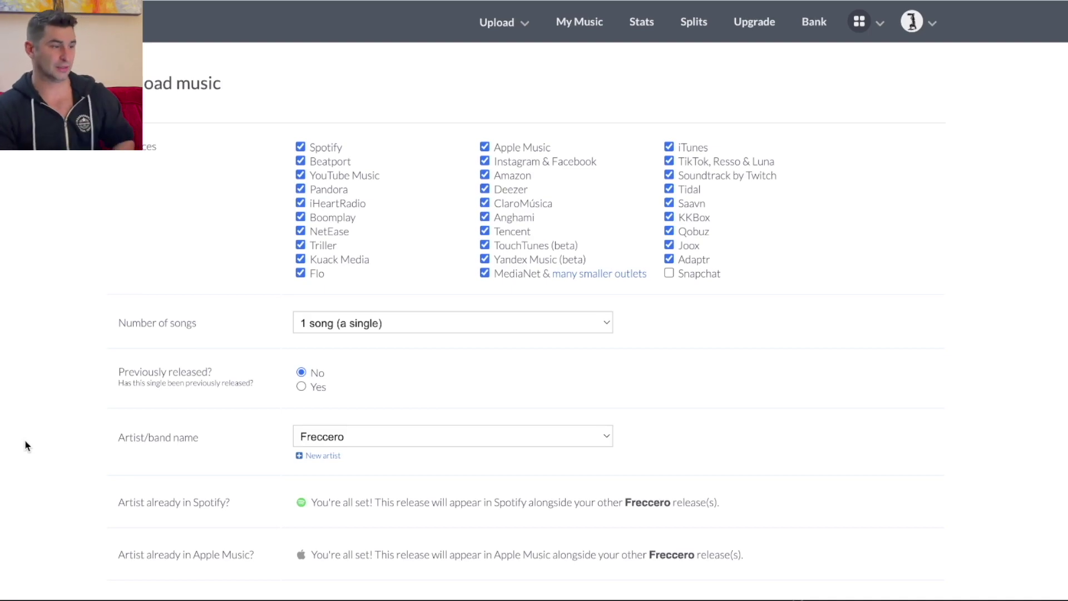
left_click(573, 35)
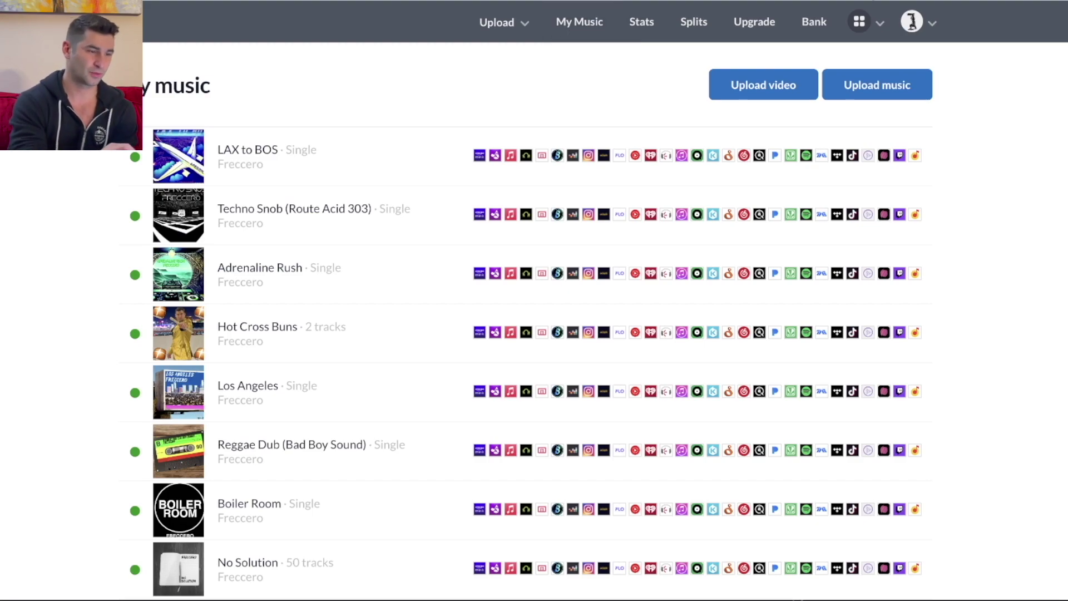
left_click(875, 26)
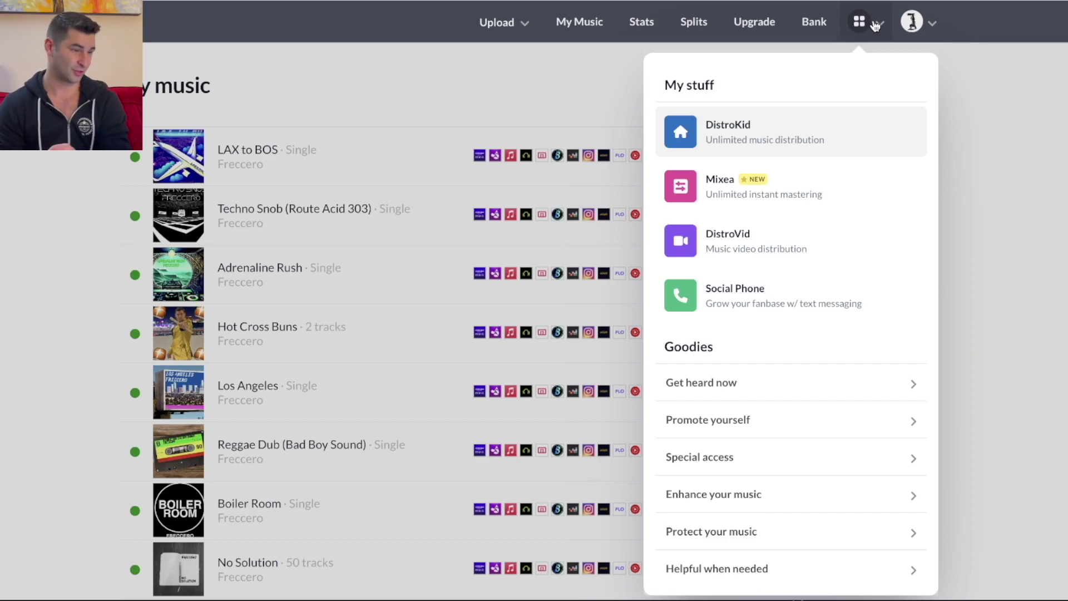
Expand Get heard now to reveal Slaps.com, Playlist Spotlight and Wheel of Playlist
scroll(868, 139, "down", 2)
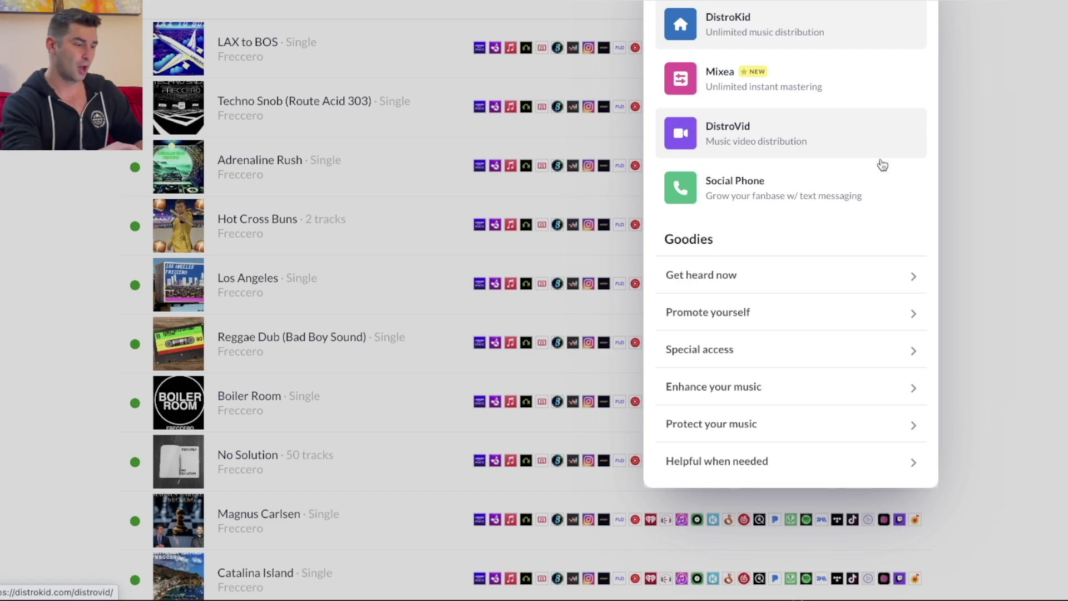
left_click(723, 278)
scroll(651, 268, "down", 2)
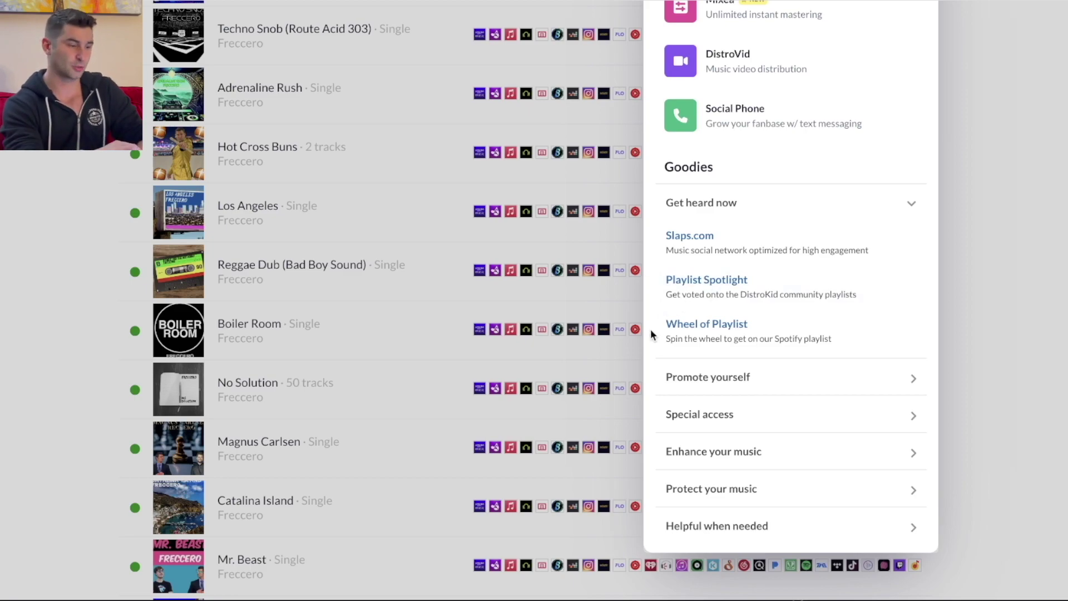
scroll(651, 331, "down", 1)
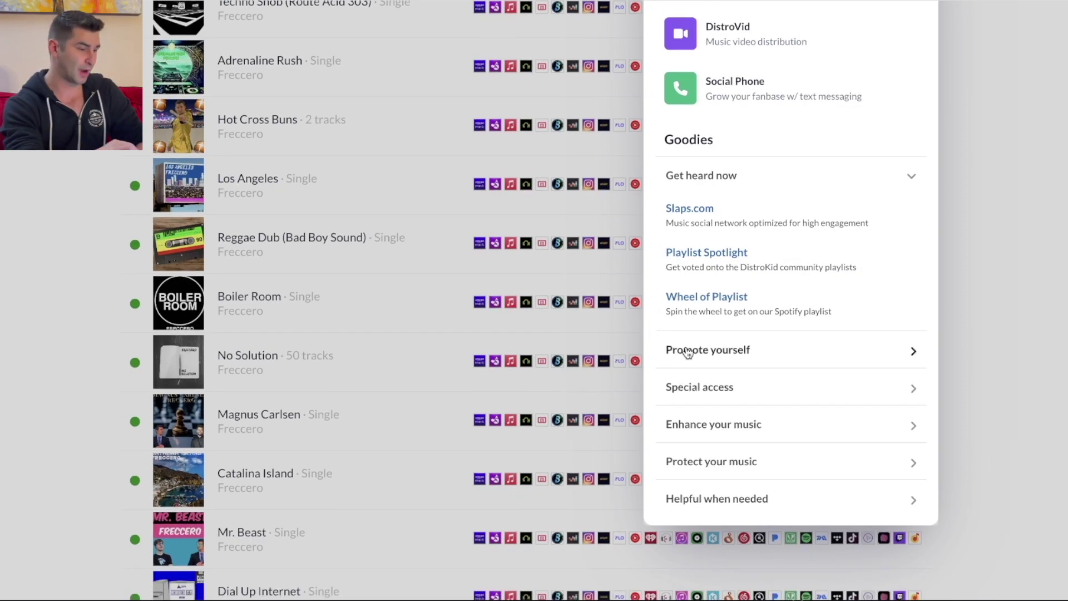
Expand the Promote yourself, Special access, Enhance your music and Protect your music sections
left_click(674, 349)
scroll(659, 334, "down", 3)
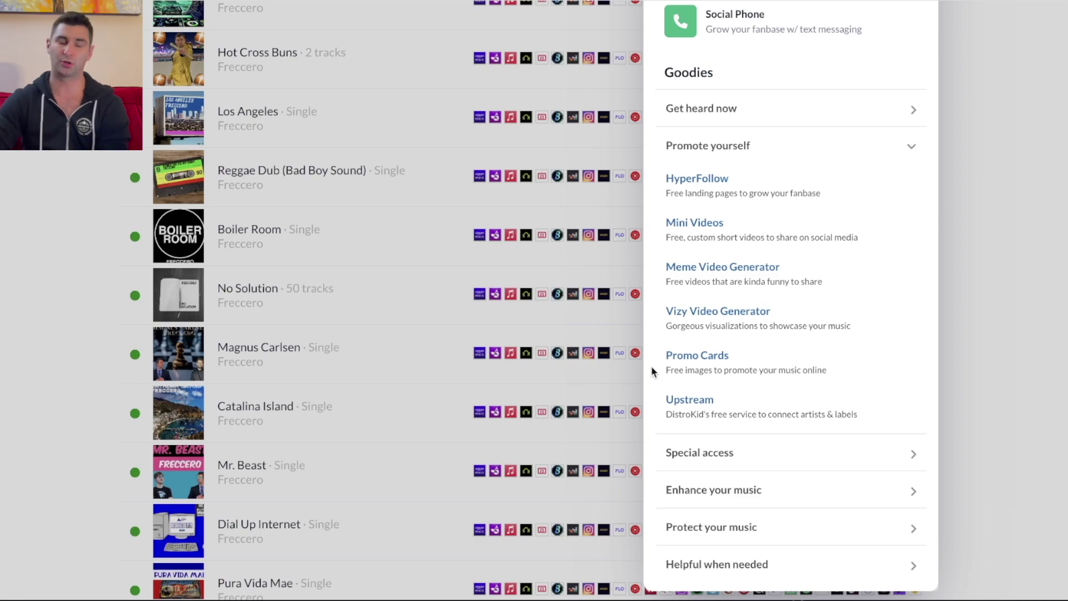
left_click(668, 443)
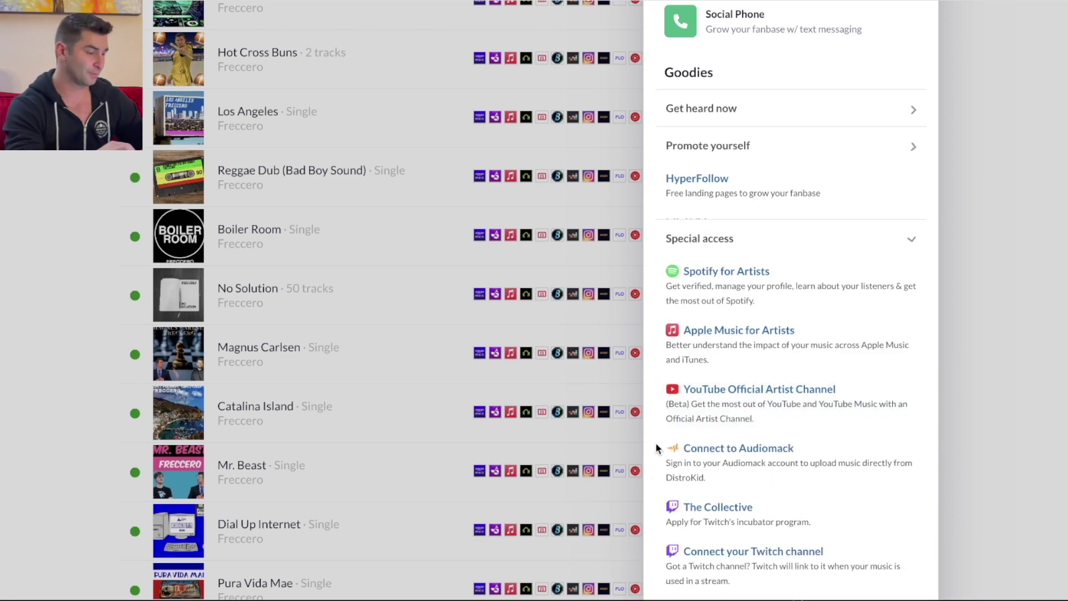
scroll(659, 401, "down", 2)
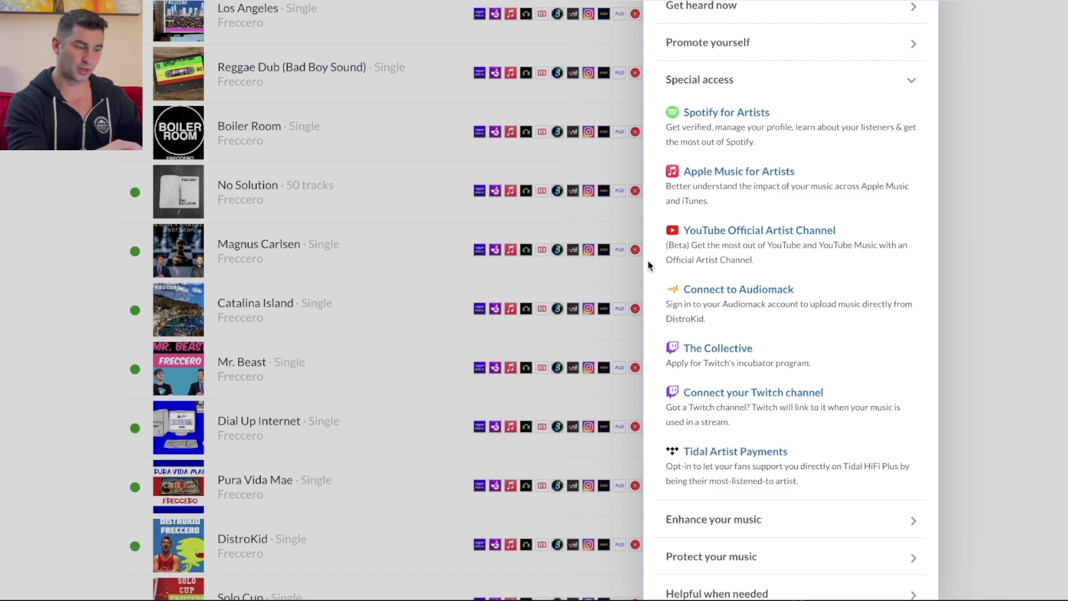
scroll(649, 266, "down", 2)
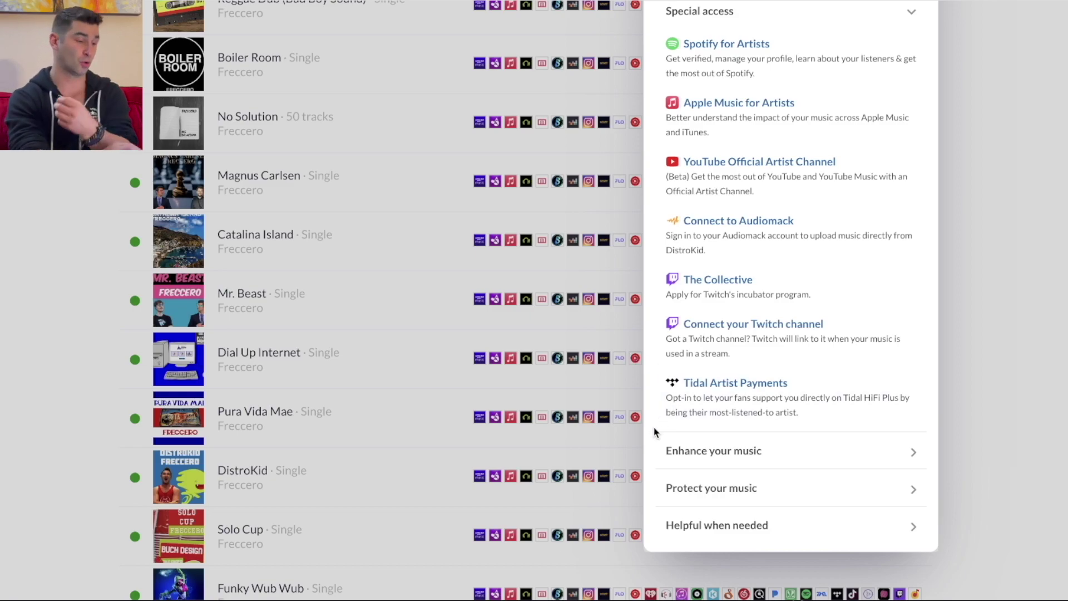
left_click(663, 445)
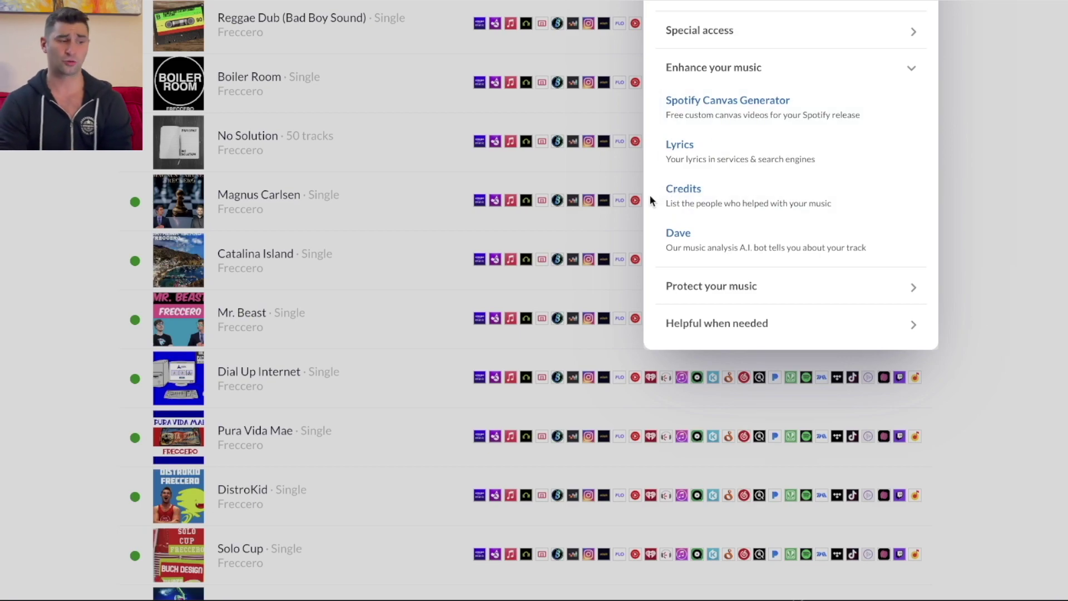
left_click(690, 286)
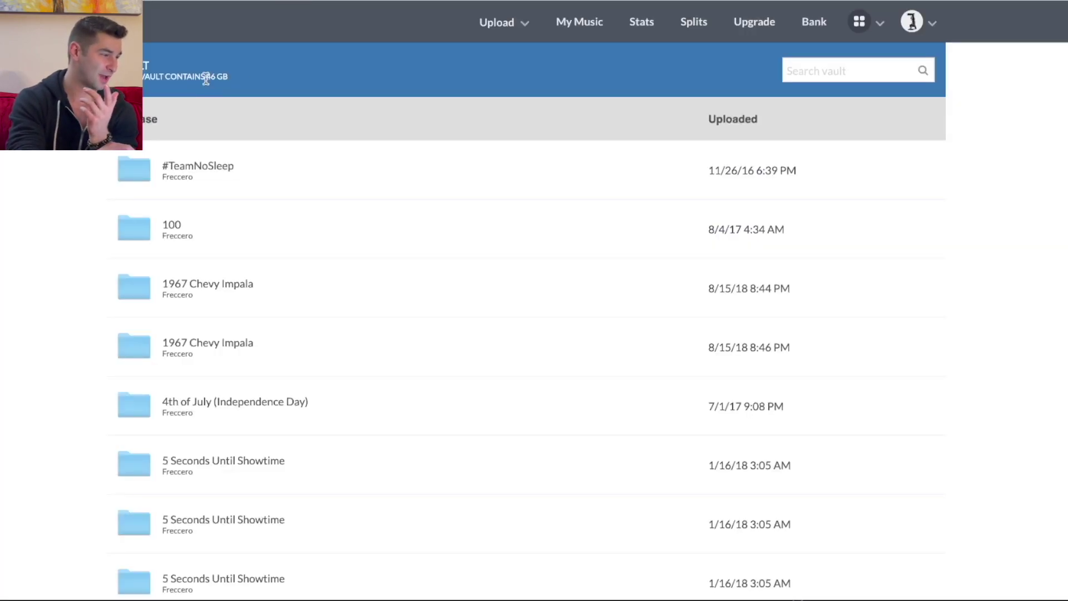
Highlight the Vault's 46 GB total storage figure
left_click_drag(206, 79, 288, 83)
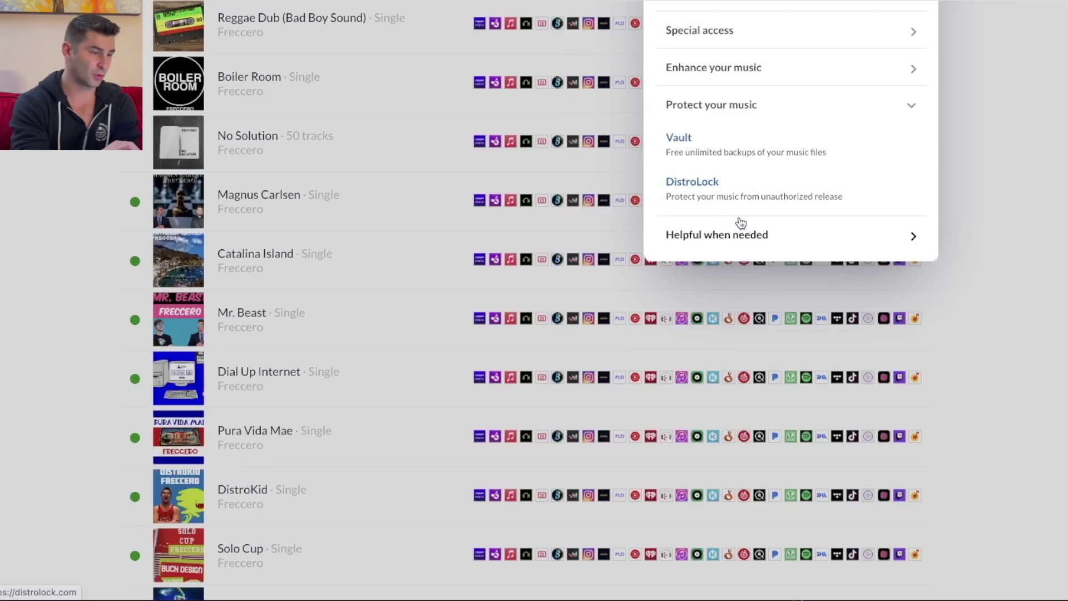
Expand Helpful when needed to show Fixer and the Looker-Upper tools, then close the menu
left_click(729, 236)
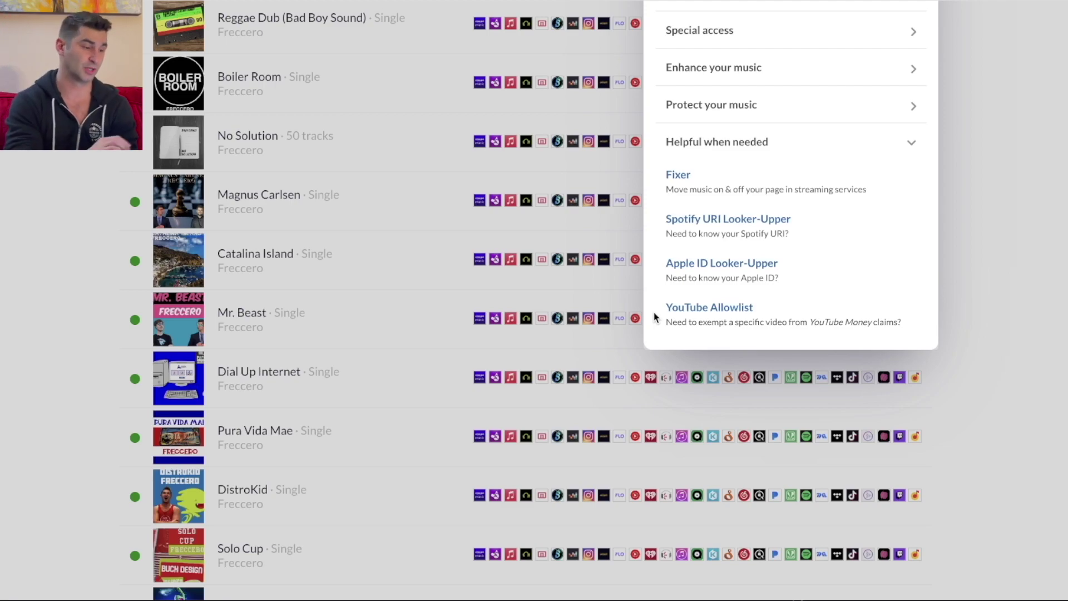
left_click(993, 232)
Scroll the My Music release list down and back up, then open the Upload music form
scroll(993, 233, "up", 8)
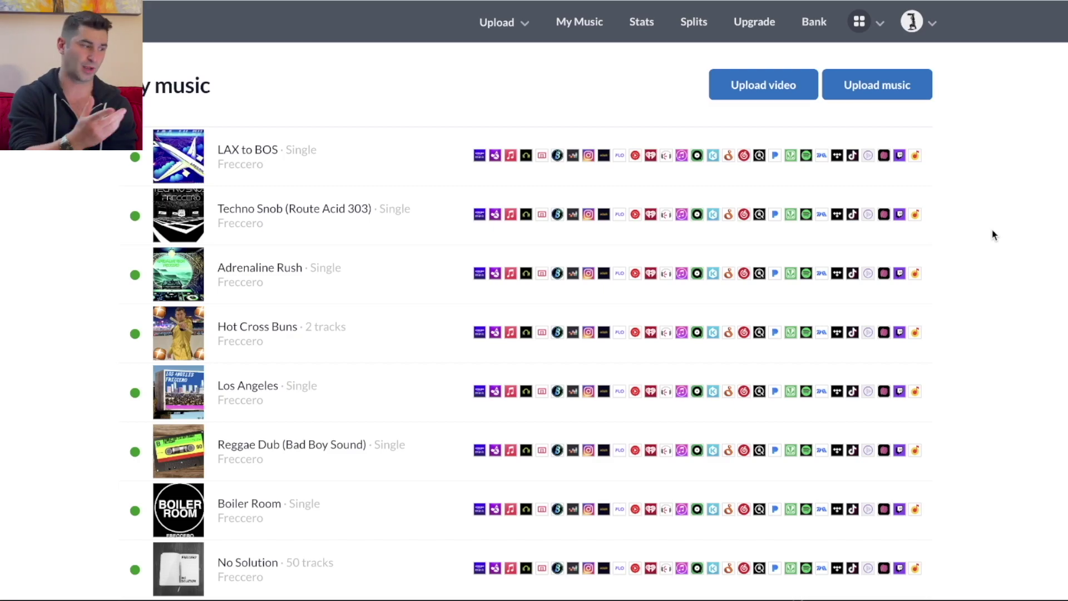
scroll(35, 173, "down", 10)
scroll(35, 173, "up", 10)
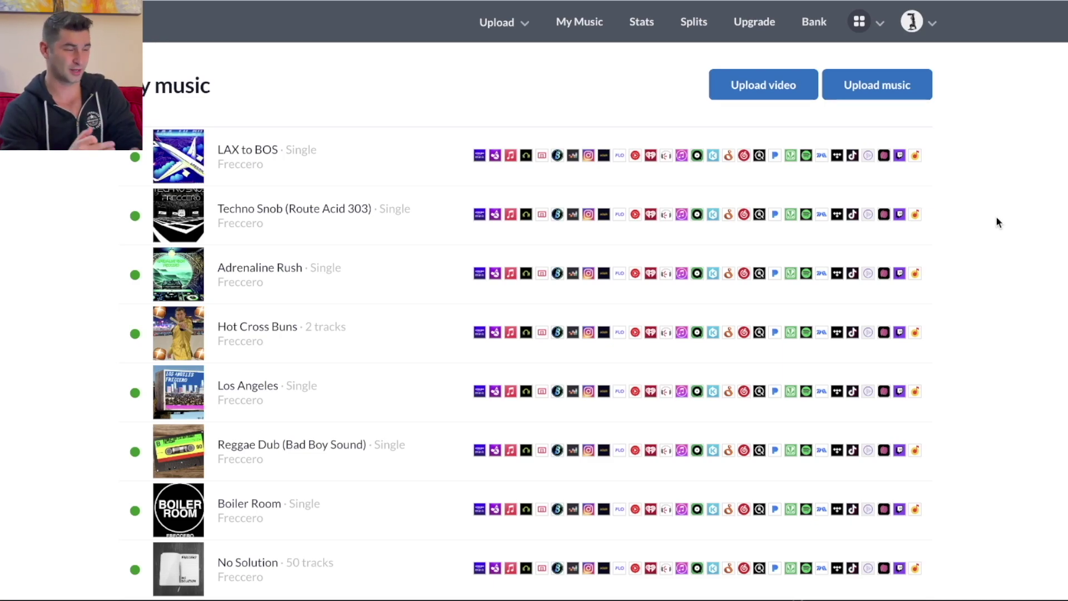
left_click(883, 99)
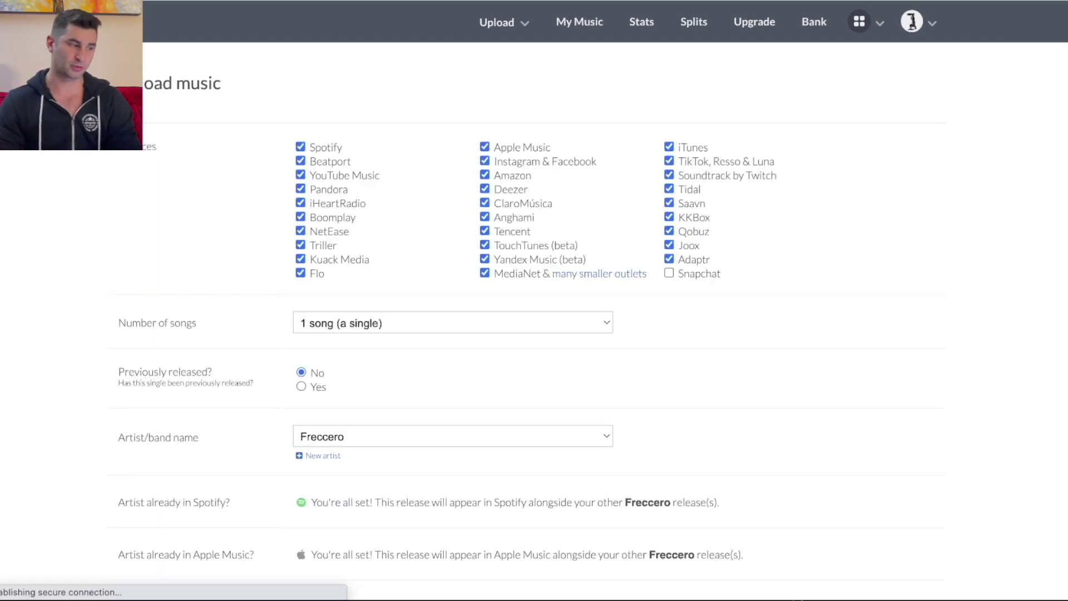
Review the upload form's stores, one song and January 6, 2023 date, then open My stuff
scroll(534, 300, "down", 6)
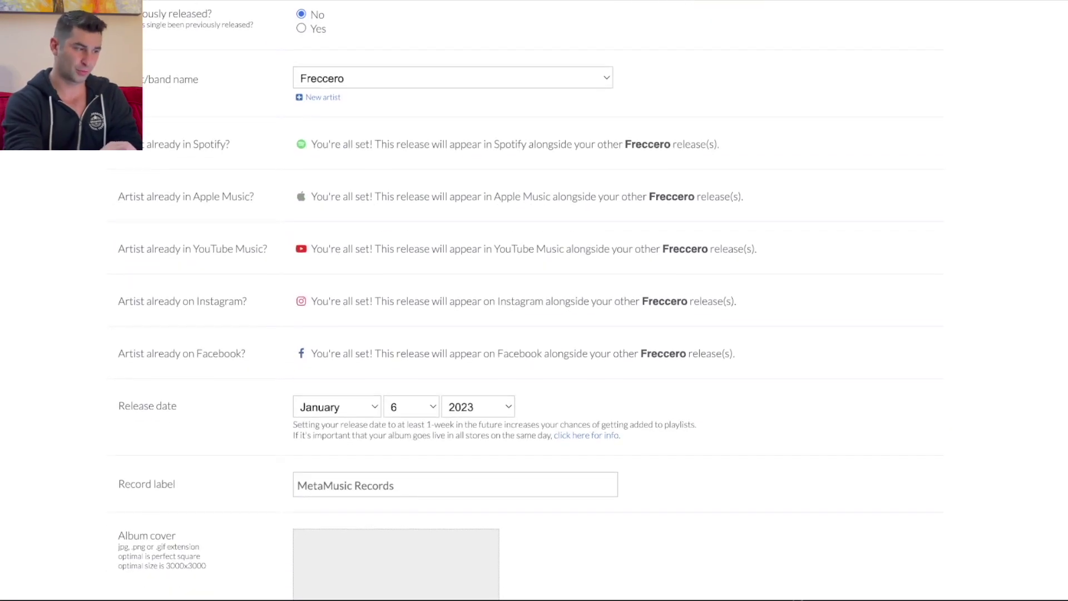
scroll(534, 301, "up", 4)
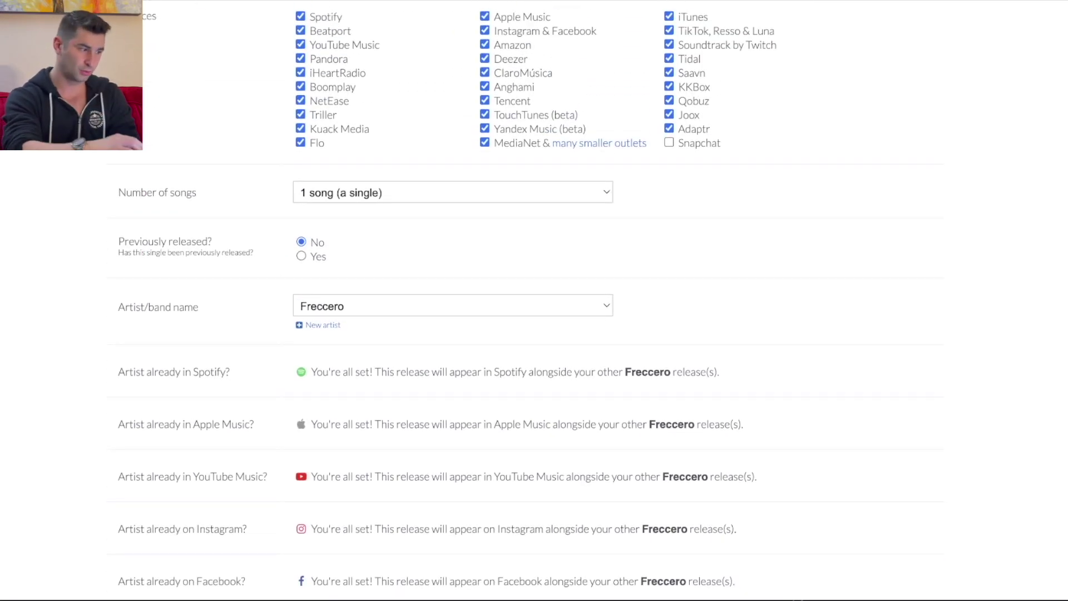
scroll(381, 1, "down", 3)
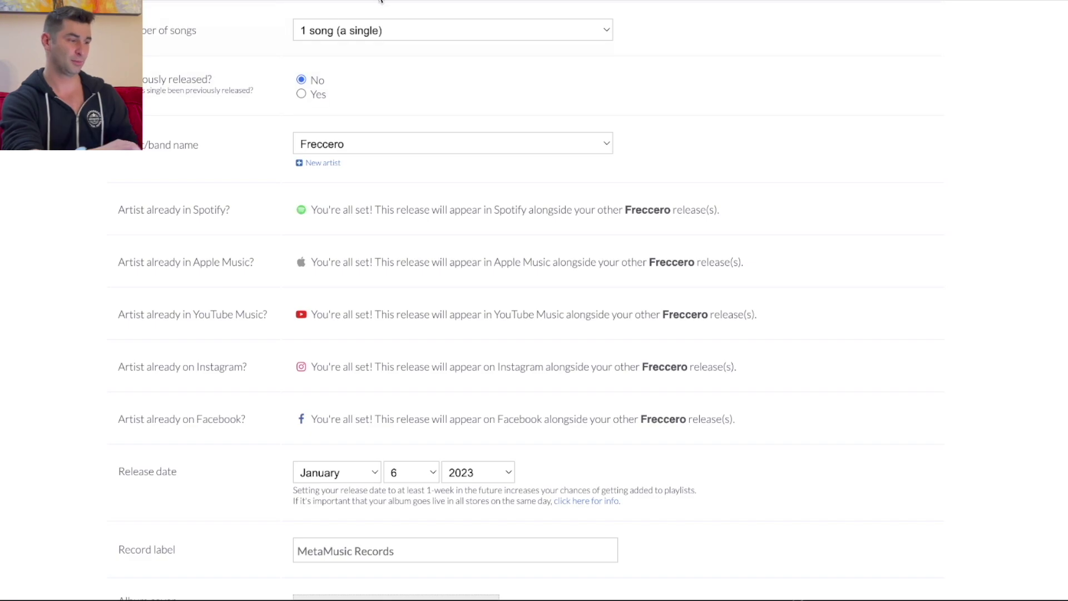
scroll(346, 34, "down", 7)
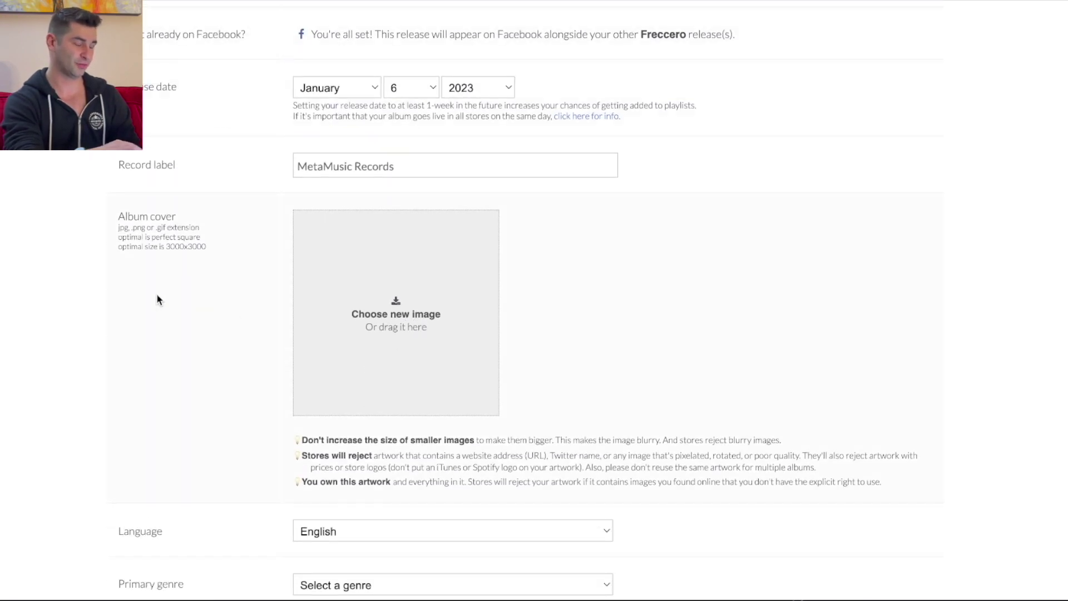
scroll(158, 300, "down", 7)
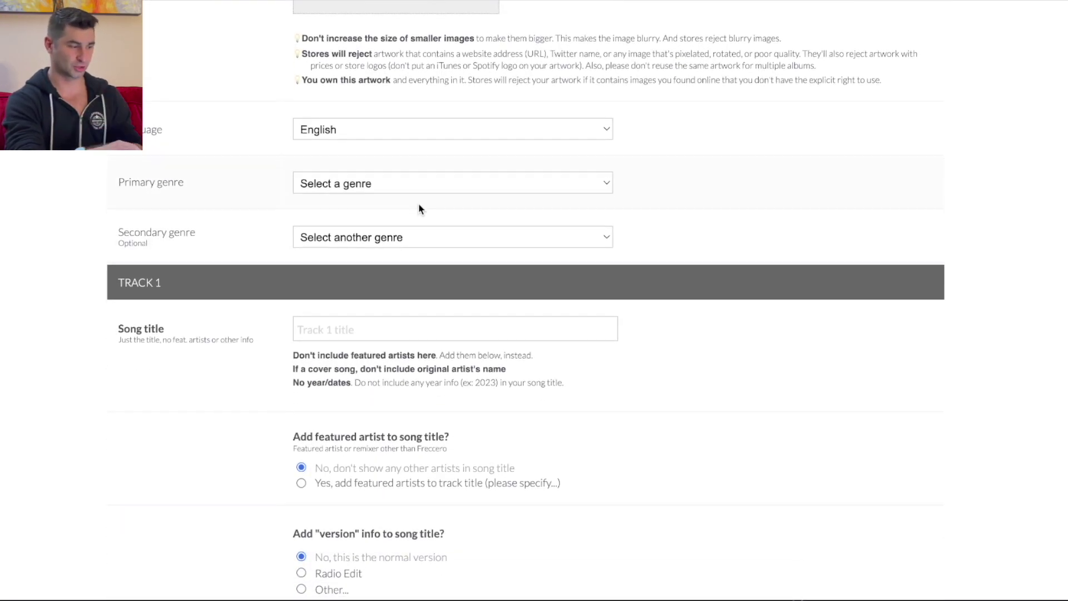
scroll(420, 208, "down", 5)
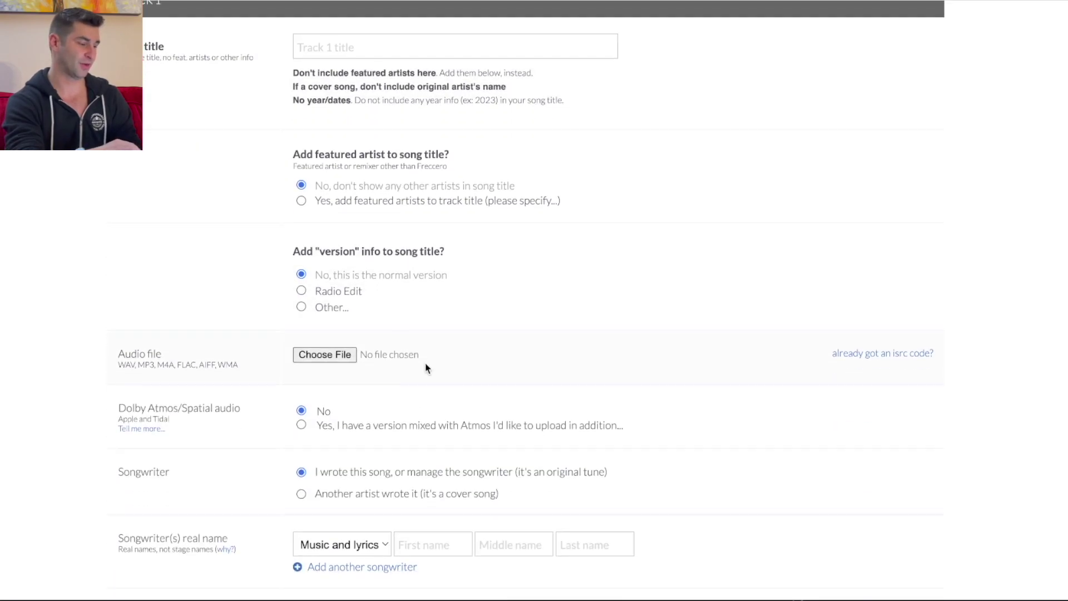
scroll(427, 368, "down", 4)
scroll(536, 339, "down", 9)
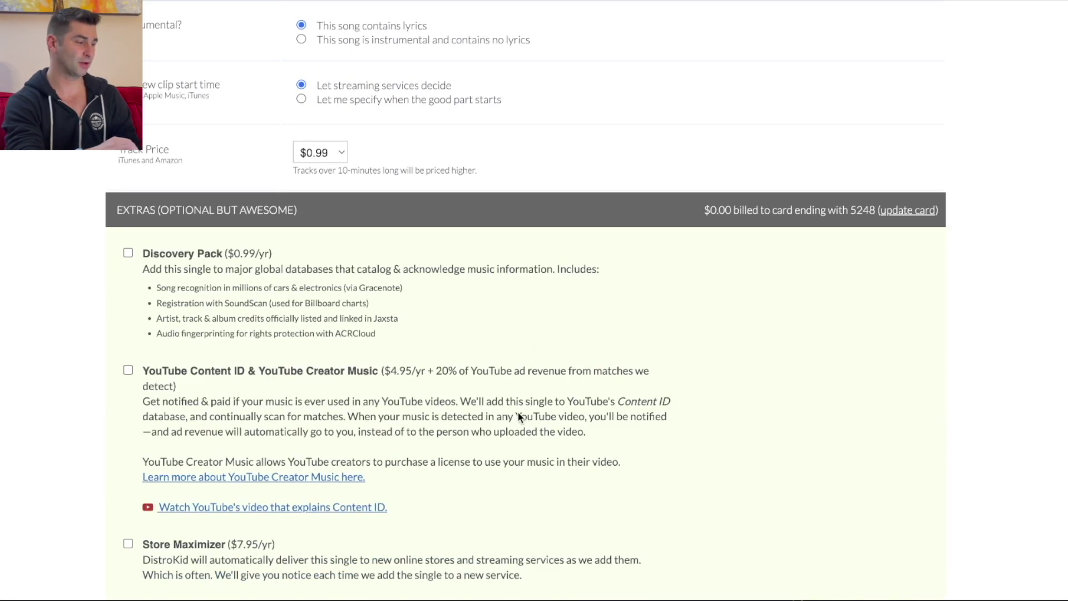
scroll(518, 415, "down", 15)
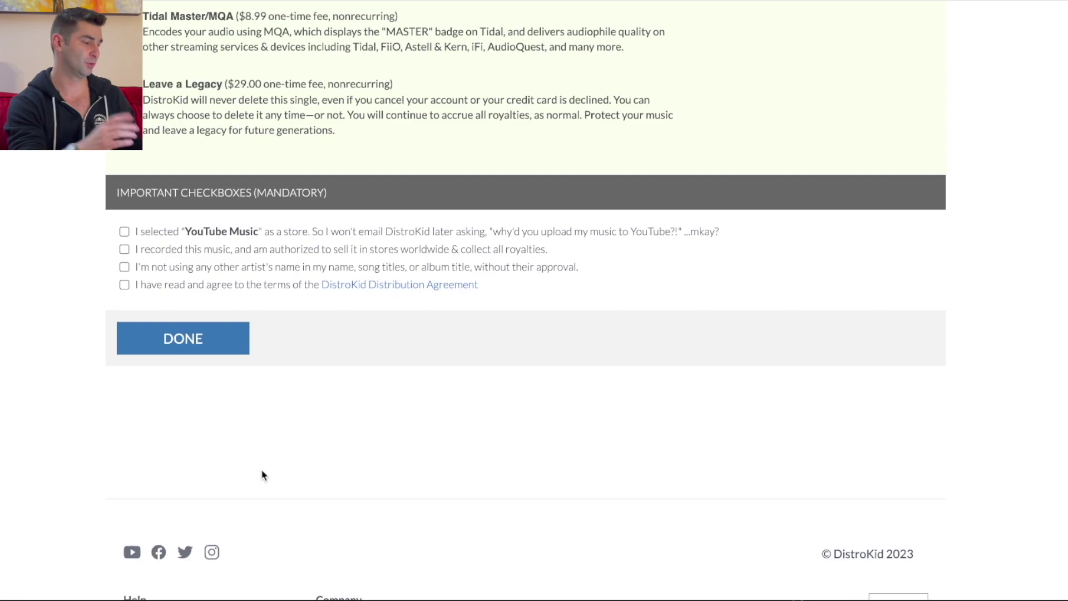
scroll(264, 475, "up", 20)
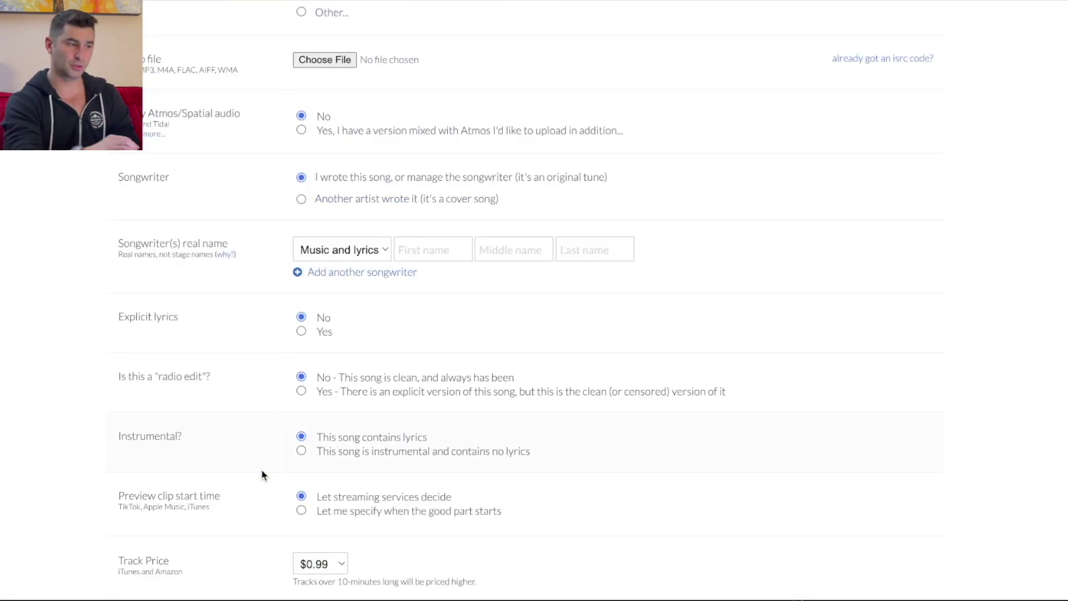
scroll(263, 474, "up", 10)
left_click(860, 21)
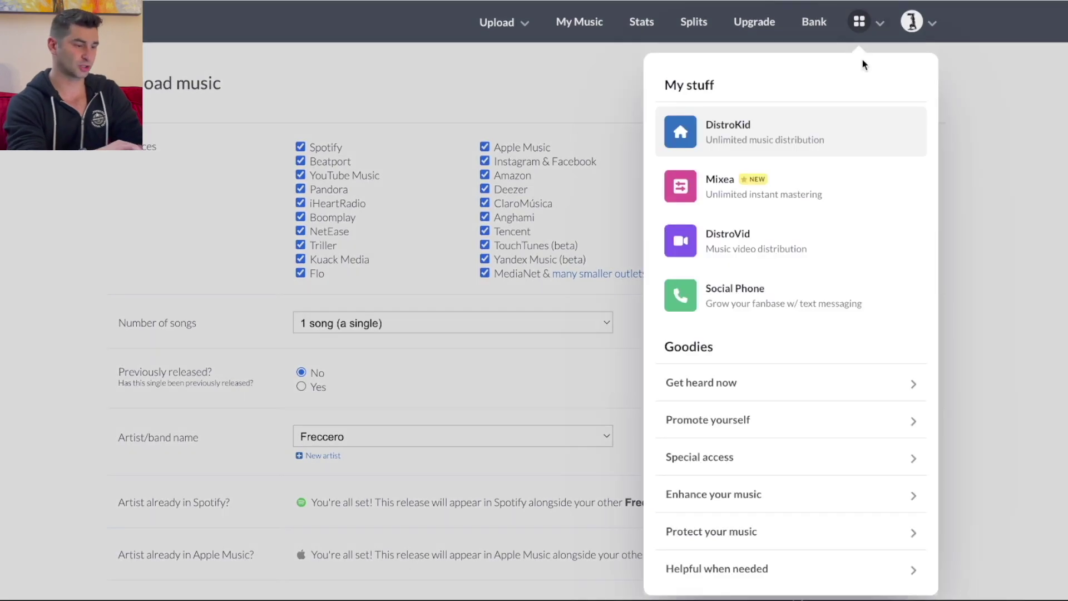
Scroll through the My stuff menu to view Mixea, DistroVid and Social Phone offerings
scroll(835, 167, "down", 3)
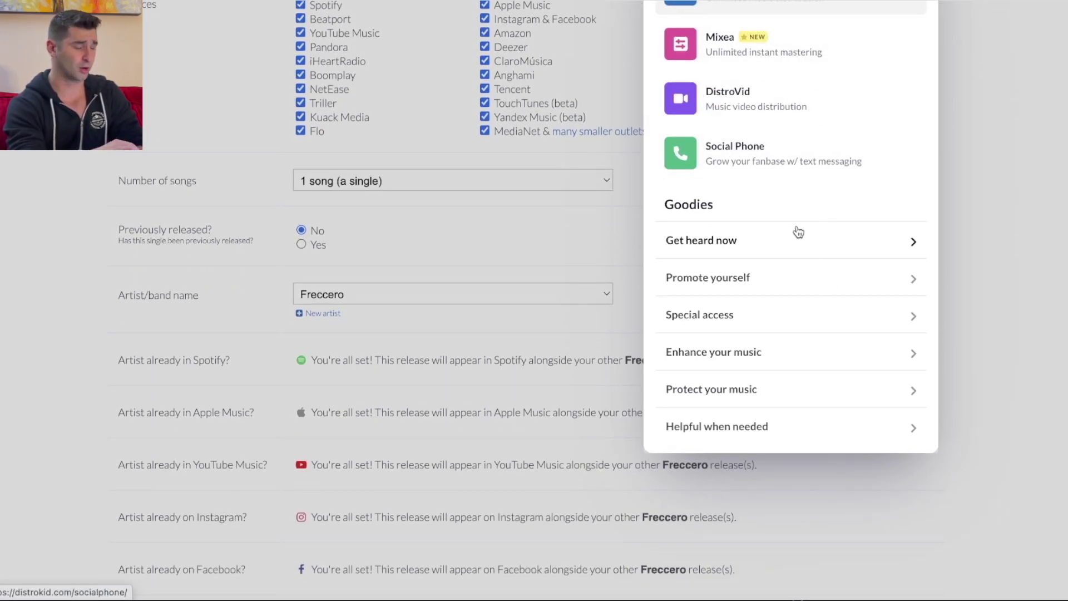
scroll(796, 167, "down", 2)
scroll(794, 155, "up", 5)
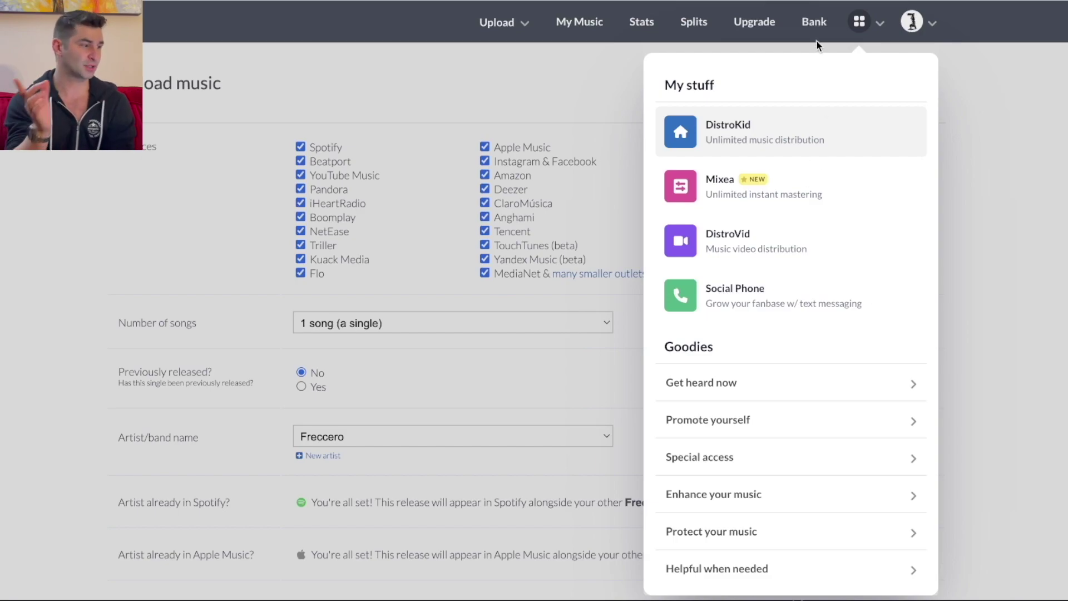
Open the Bank page and review earnings from February 2015 through November 2022
left_click(814, 23)
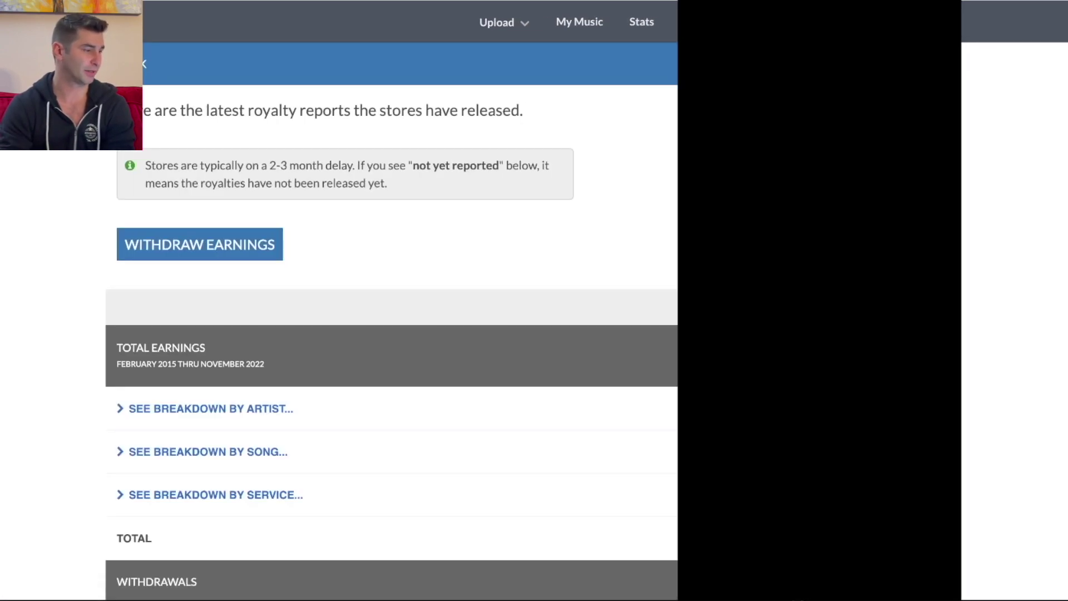
scroll(389, 334, "down", 4)
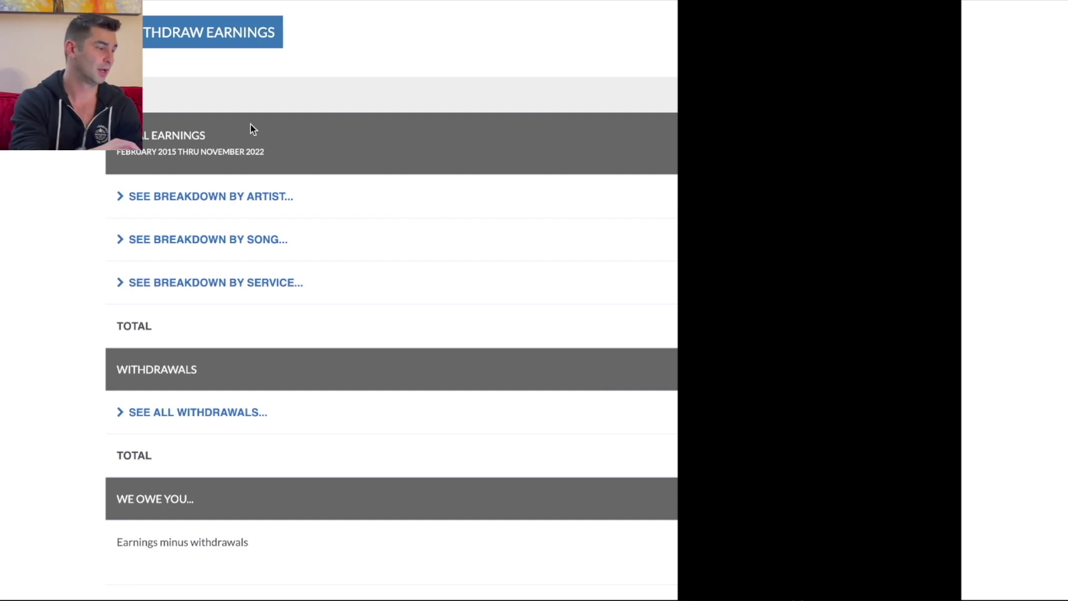
left_click_drag(200, 152, 215, 150)
left_click(277, 135)
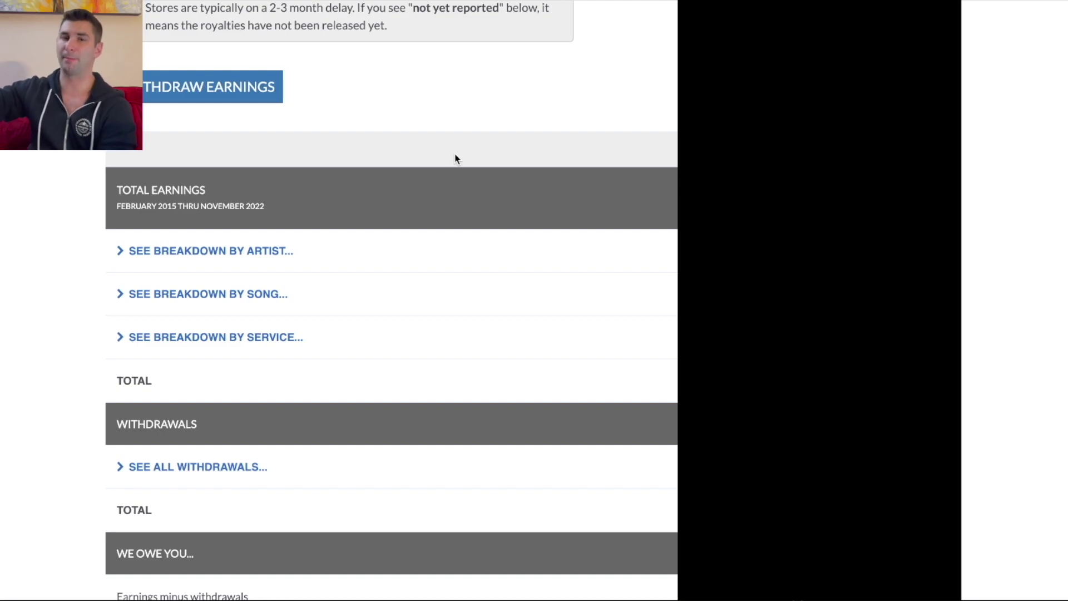
scroll(455, 159, "up", 1)
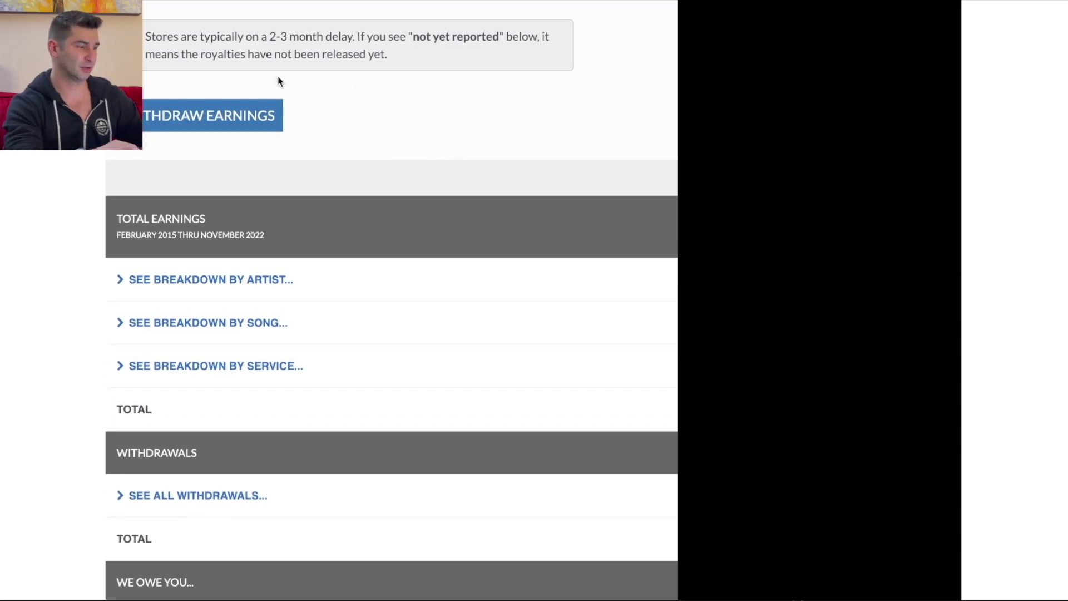